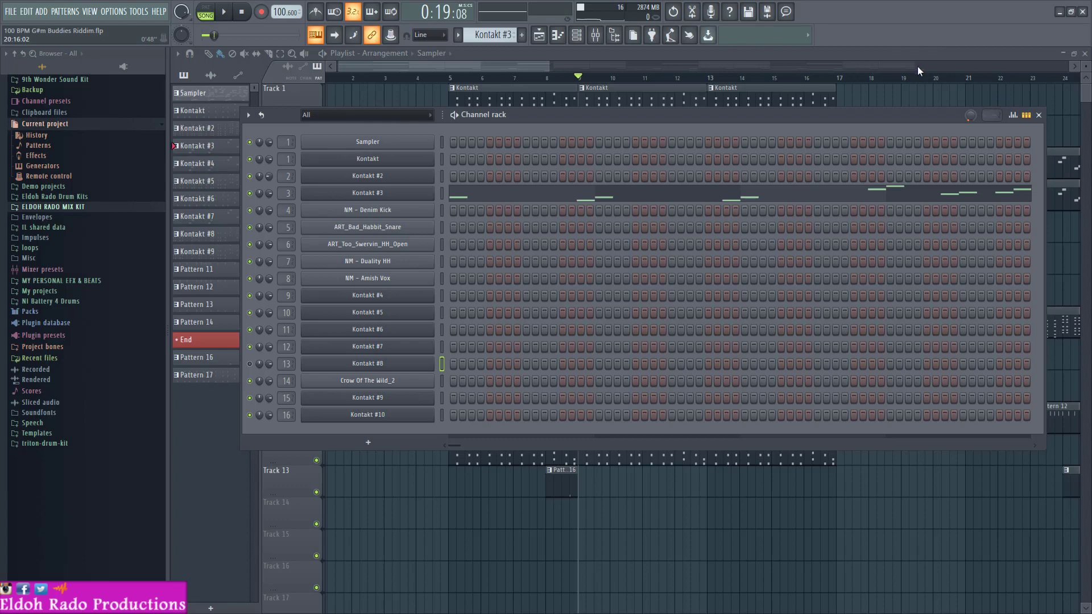
# - Close the channel rack and examine the full playlist arrangement through to its end
pyautogui.click(1040, 116)
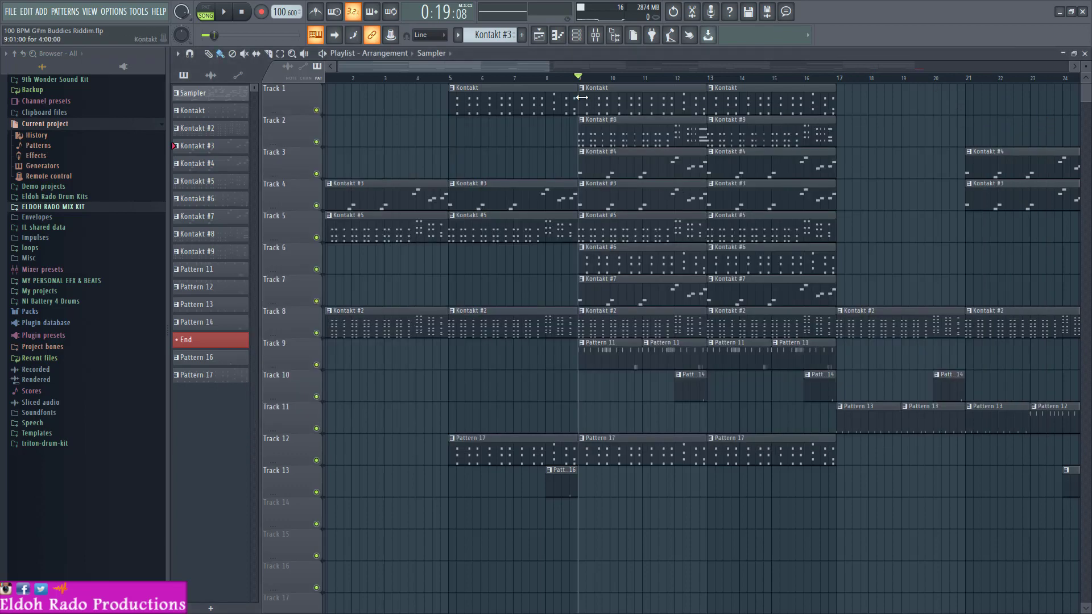
pyautogui.moveTo(548, 66); pyautogui.dragTo(999, 63)
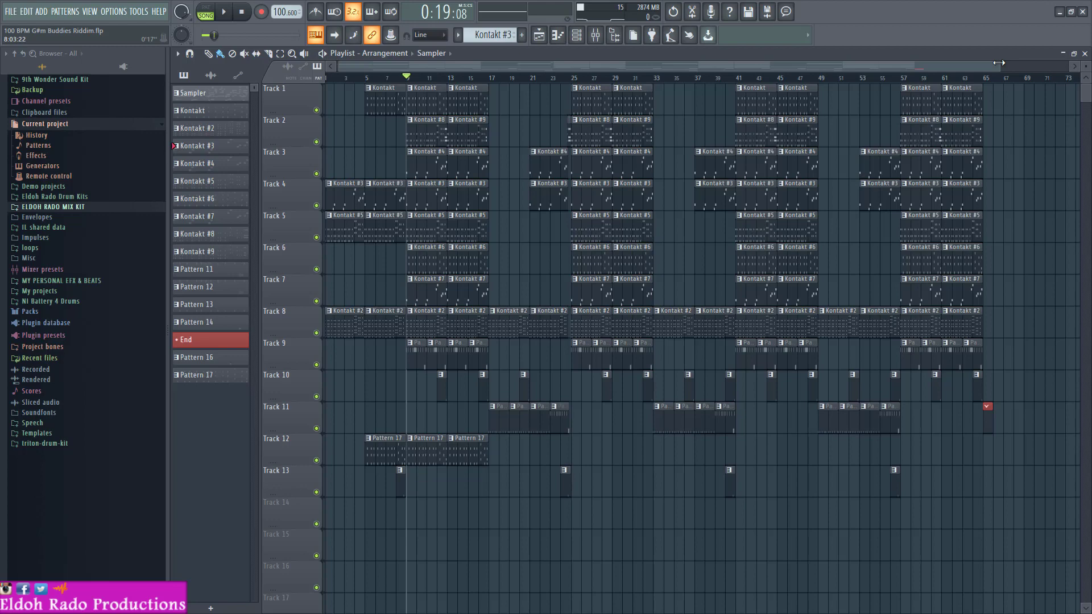
pyautogui.moveTo(999, 63); pyautogui.dragTo(1069, 66)
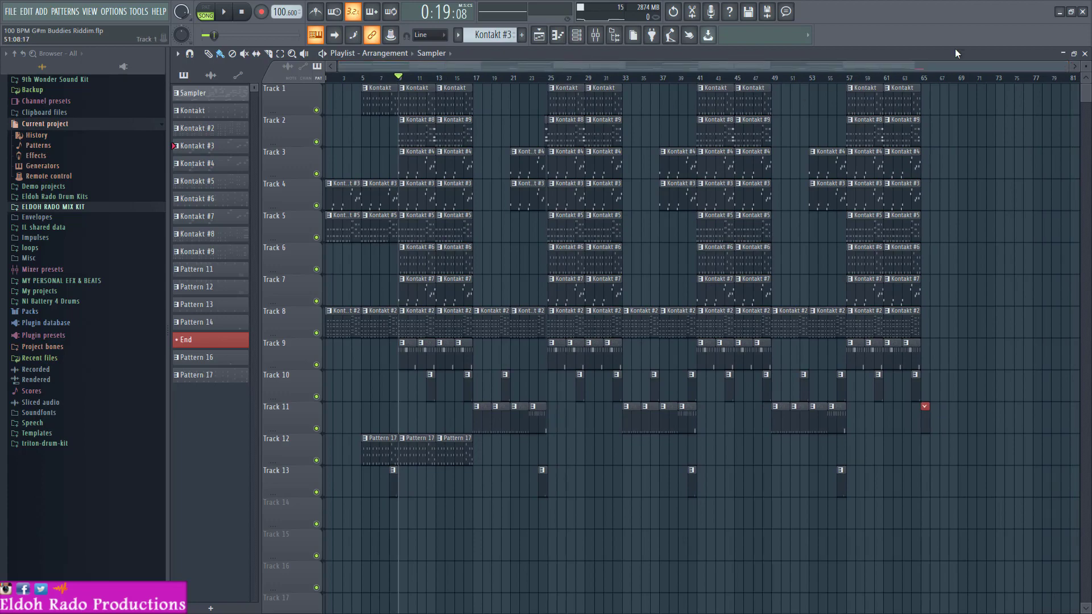
pyautogui.moveTo(1069, 66); pyautogui.dragTo(532, 60)
# - Unmute the Arp - Galloping & Skipping mixer track while the song plays
pyautogui.press('space')
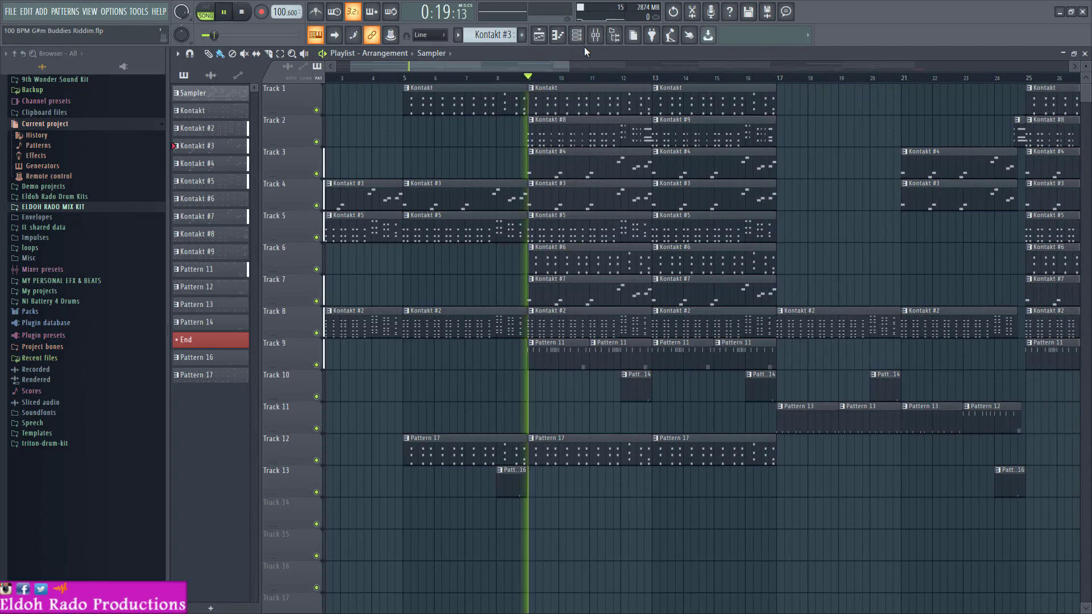
pyautogui.click(596, 35)
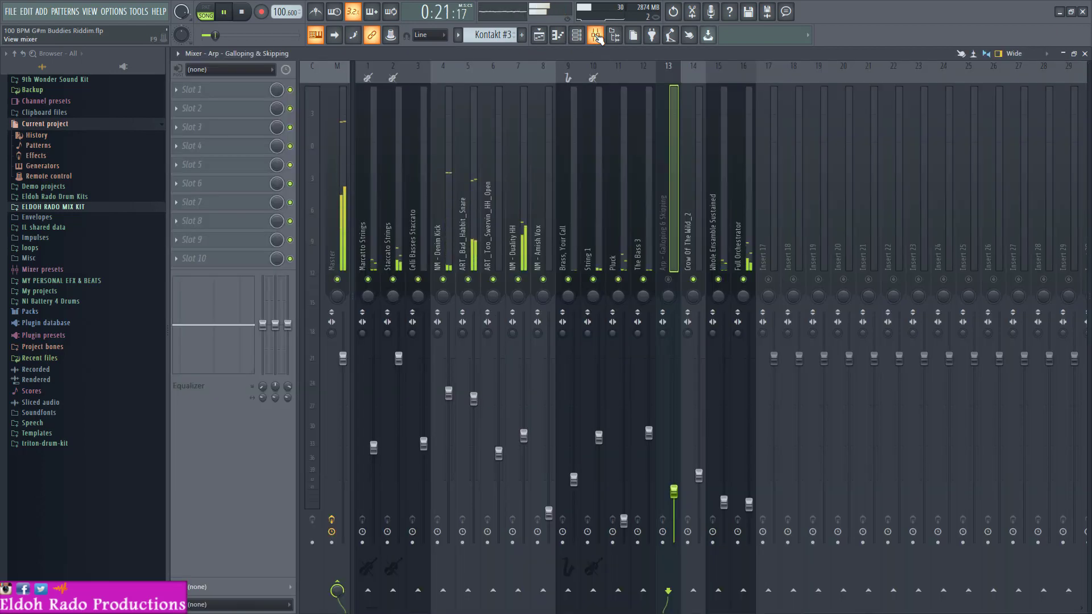
pyautogui.click(670, 278)
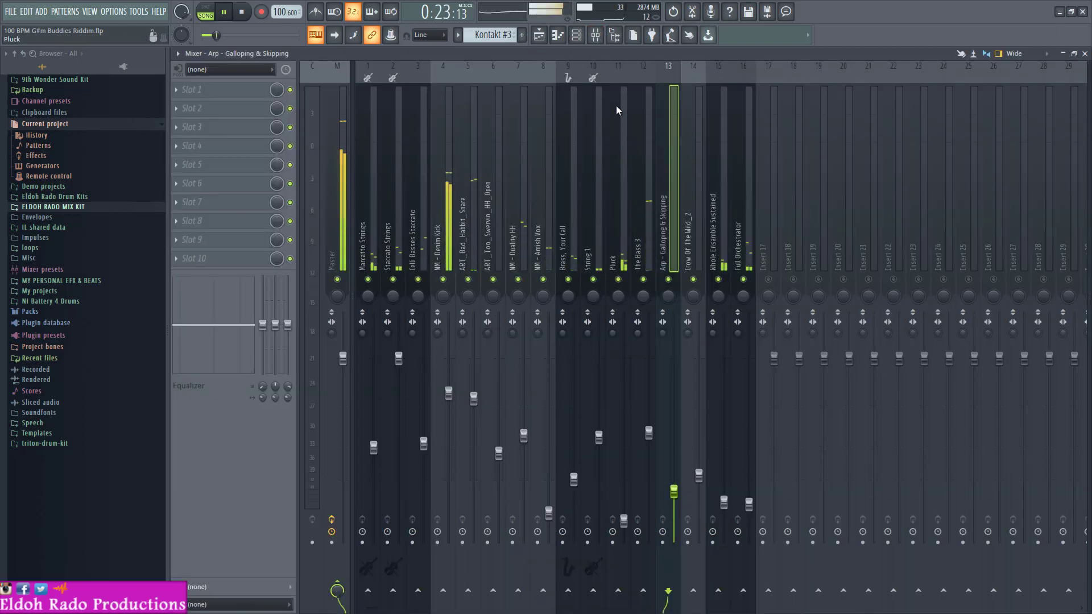
pyautogui.press('space')
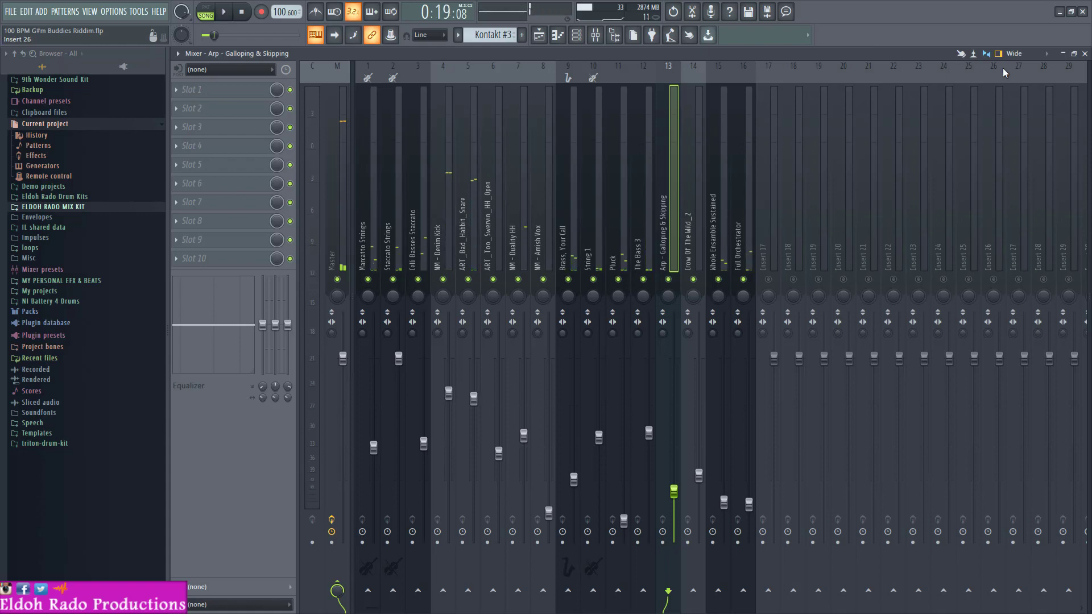
pyautogui.click(1085, 54)
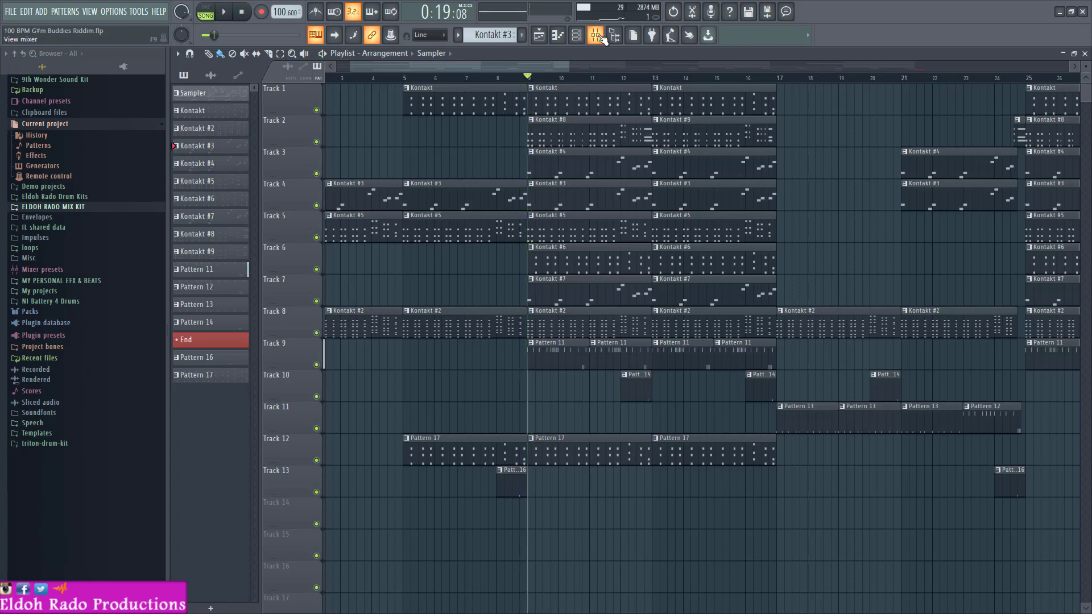
# - Select the Kontakt #8 pattern and check its channel in the channel rack during brief playback
pyautogui.click(576, 35)
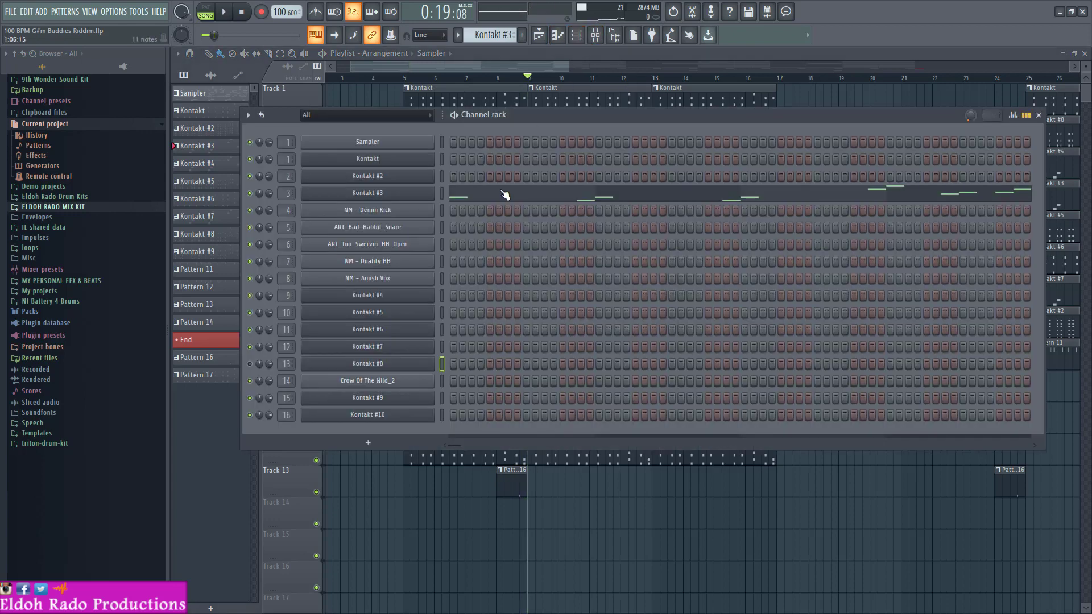
pyautogui.scroll(-5, 499, 35)
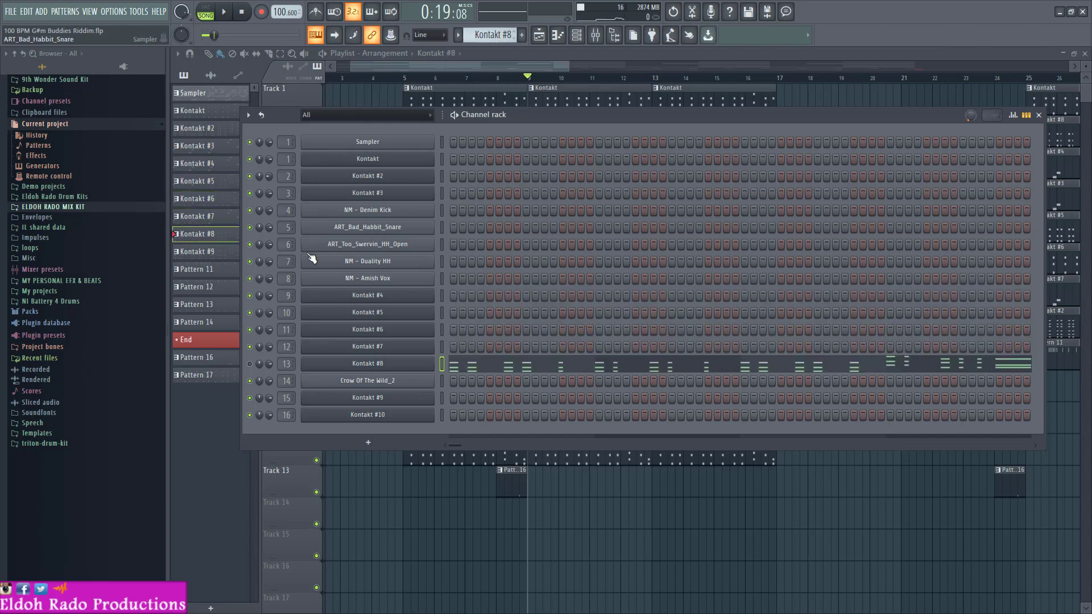
pyautogui.press('space')
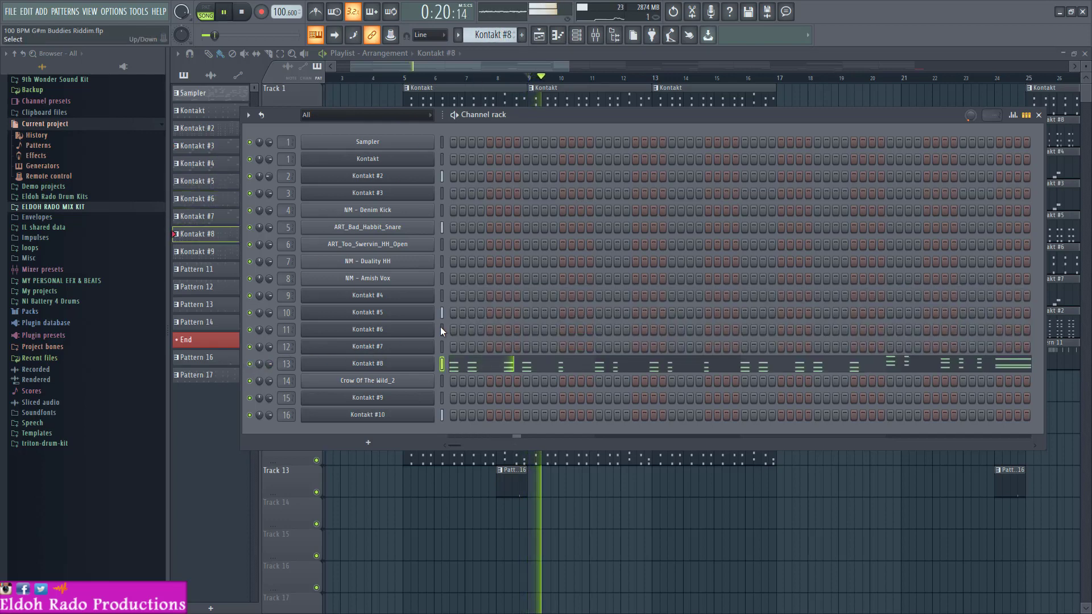
pyautogui.press('space')
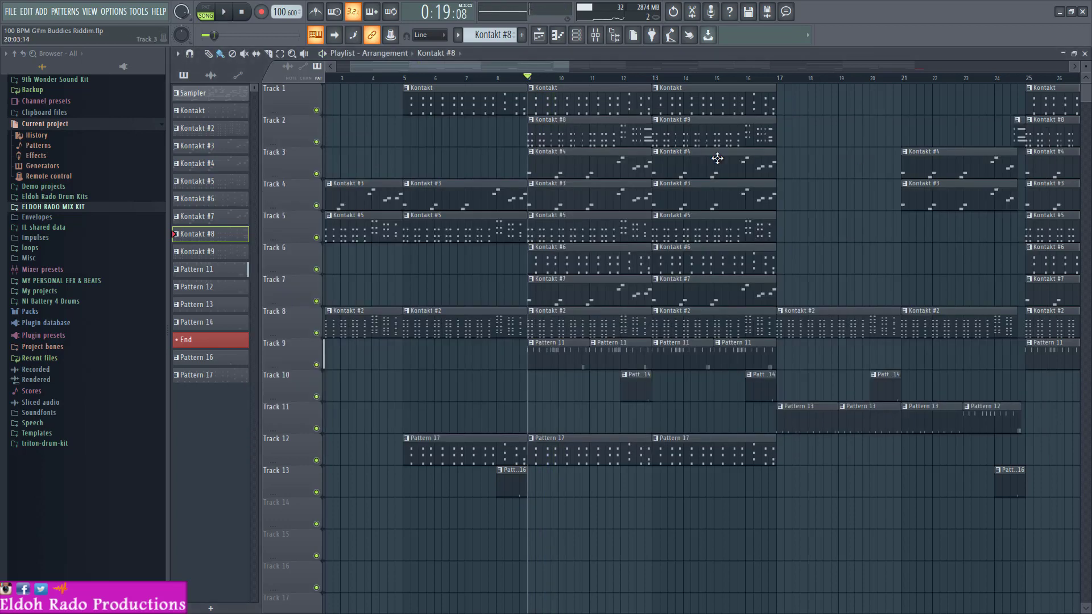
pyautogui.click(1038, 114)
# - Solo the Full Orchestrator track in the mixer, muting every other insert
pyautogui.click(576, 35)
pyautogui.click(576, 35)
pyautogui.click(593, 36)
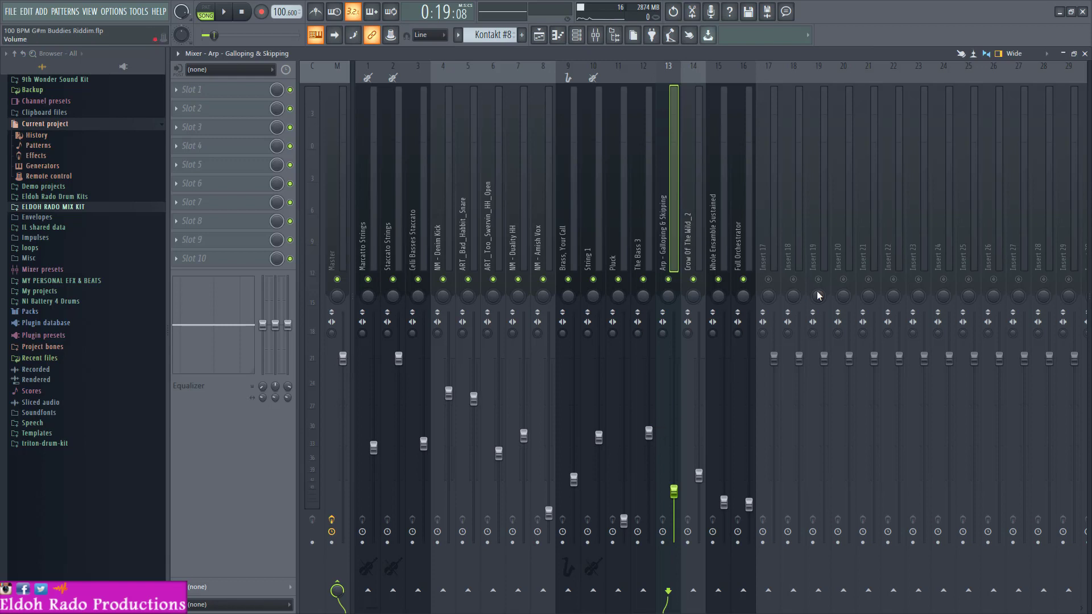
pyautogui.rightClick(745, 279)
pyautogui.rightClick(745, 280)
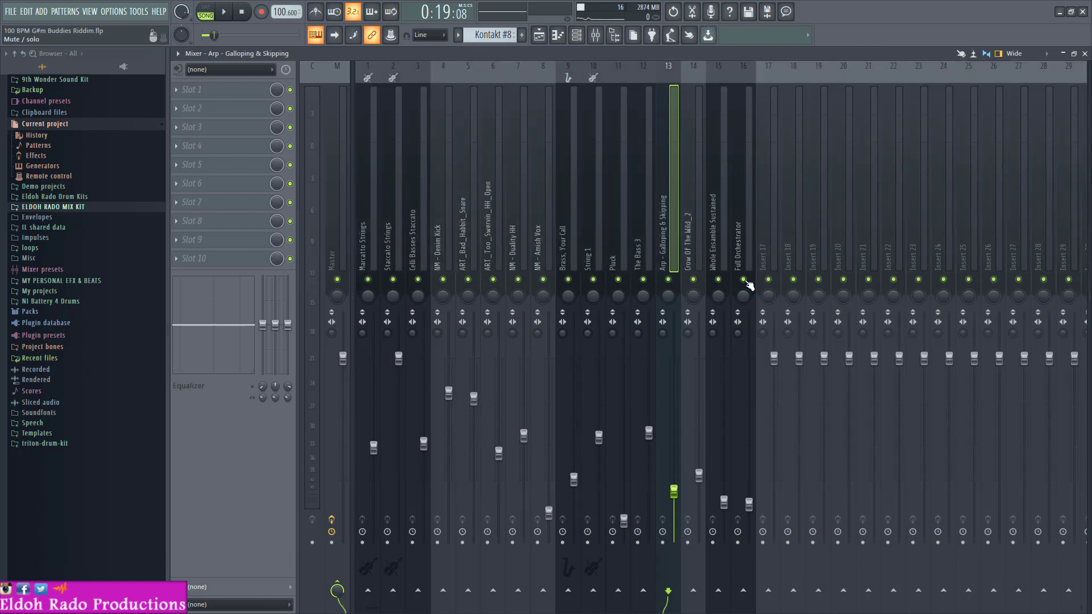
pyautogui.rightClick(744, 280)
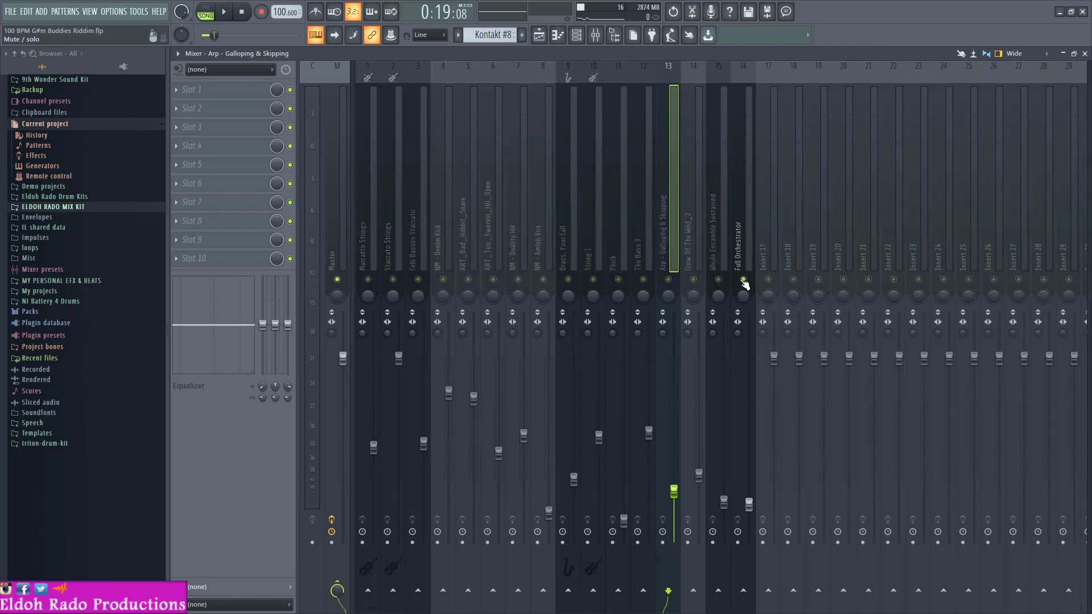
# - Unmute mixer tracks 15 down to 1, from Whole Ensemble Sustained to Marcato Strings, leaving the unused inserts muted
pyautogui.click(718, 280)
pyautogui.click(693, 280)
pyautogui.click(668, 280)
pyautogui.click(643, 280)
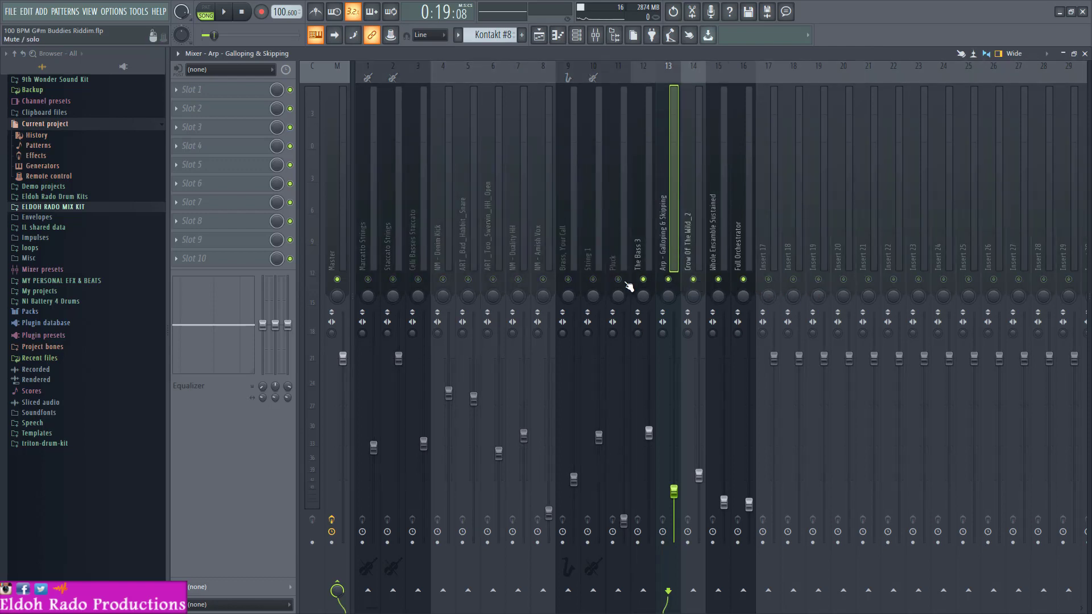
pyautogui.click(618, 280)
pyautogui.click(593, 280)
pyautogui.click(568, 280)
pyautogui.click(543, 280)
pyautogui.click(518, 280)
pyautogui.click(493, 280)
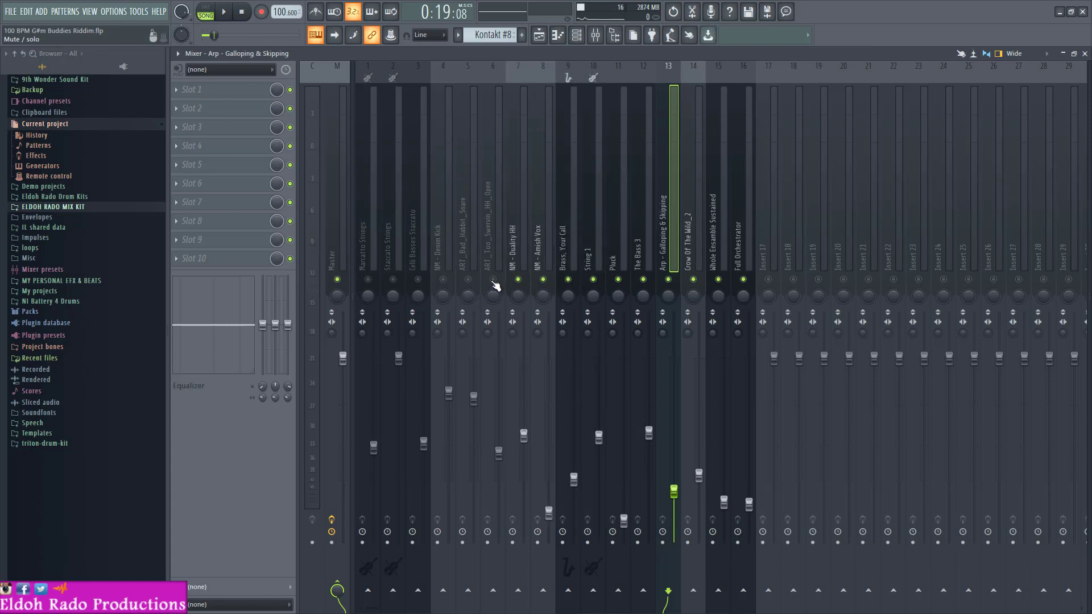
pyautogui.click(468, 280)
pyautogui.click(443, 280)
pyautogui.click(418, 279)
pyautogui.click(393, 280)
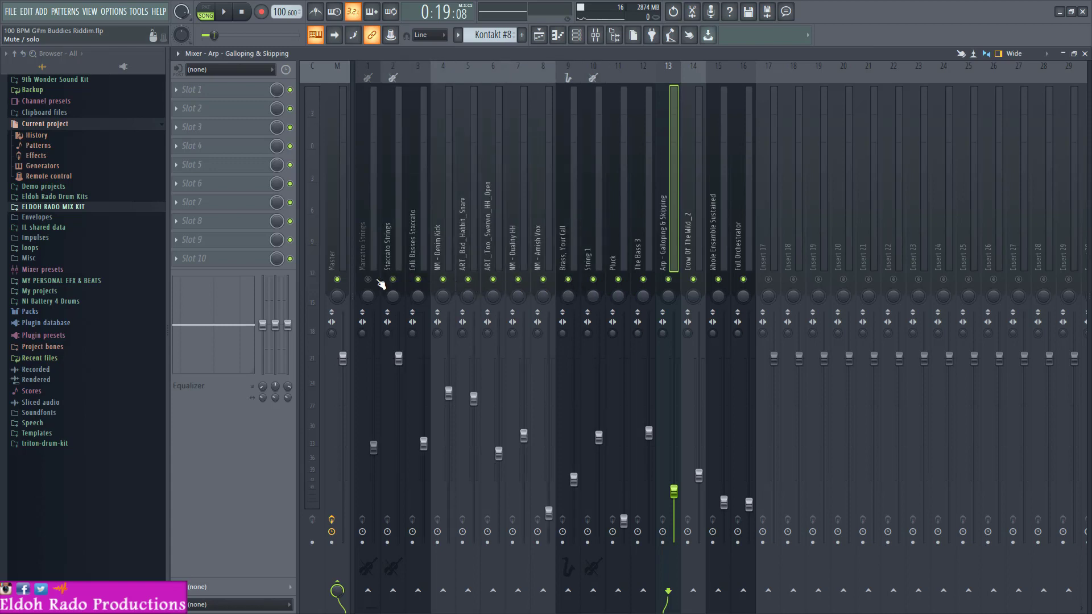
pyautogui.click(368, 280)
# - Begin a wave file export and choose the 100 BPM G#m Buddies Riddim folder on the Slave (E:) drive as destination
pyautogui.click(8, 13)
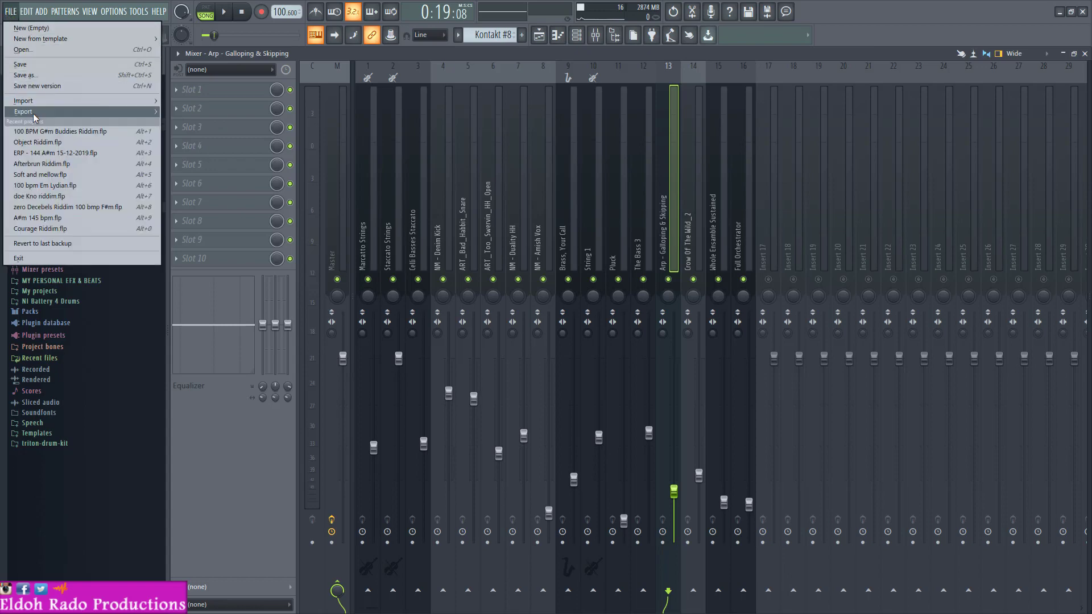
pyautogui.moveTo(72, 117)
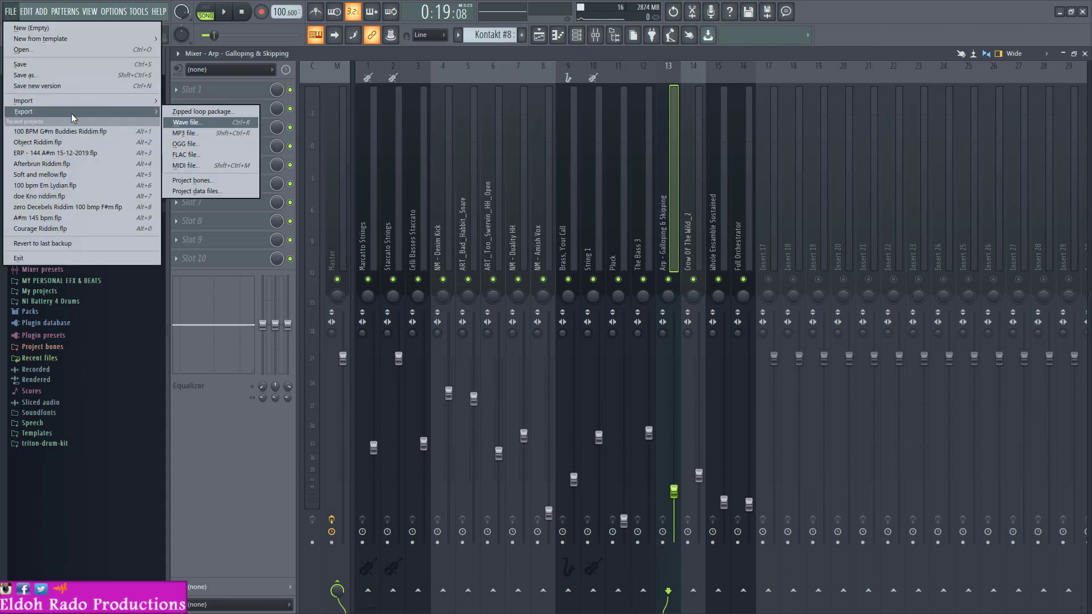
pyautogui.click(210, 120)
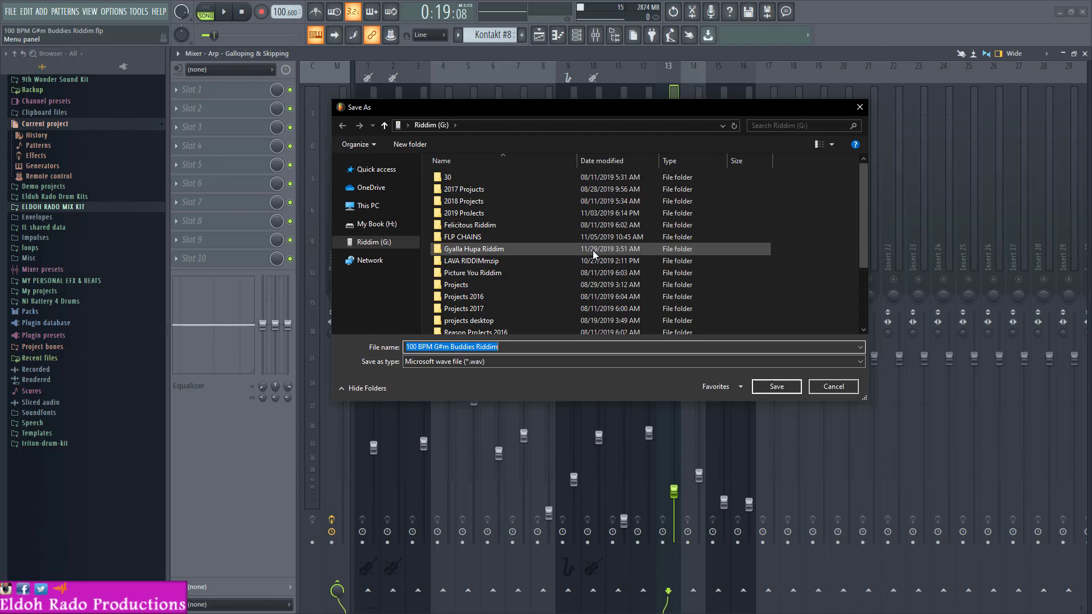
pyautogui.scroll(-3, 592, 250)
pyautogui.scroll(3, 593, 250)
pyautogui.scroll(-3, 593, 250)
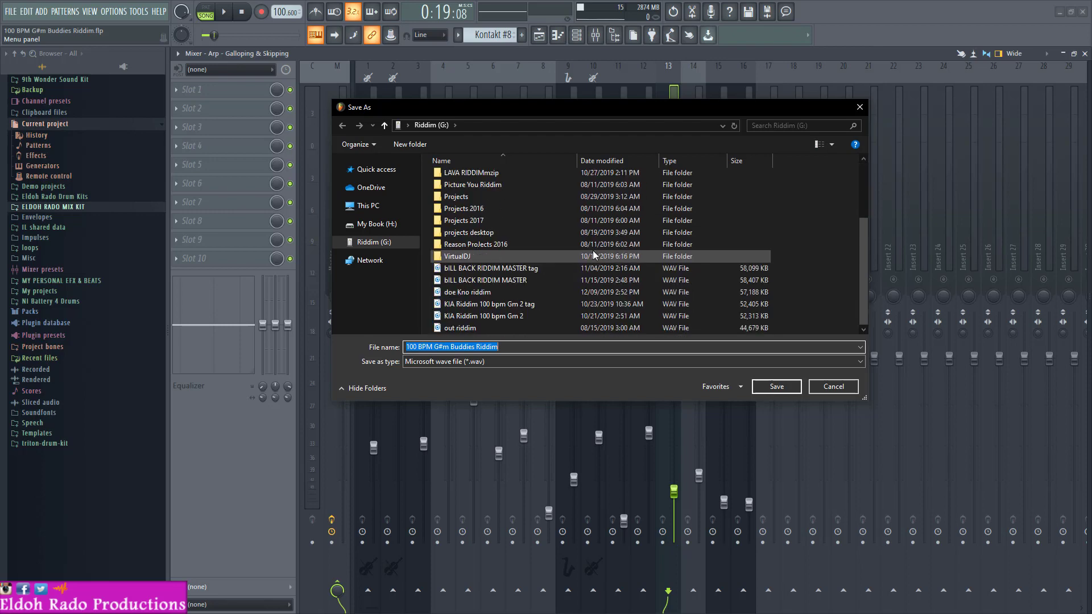
pyautogui.scroll(3, 592, 250)
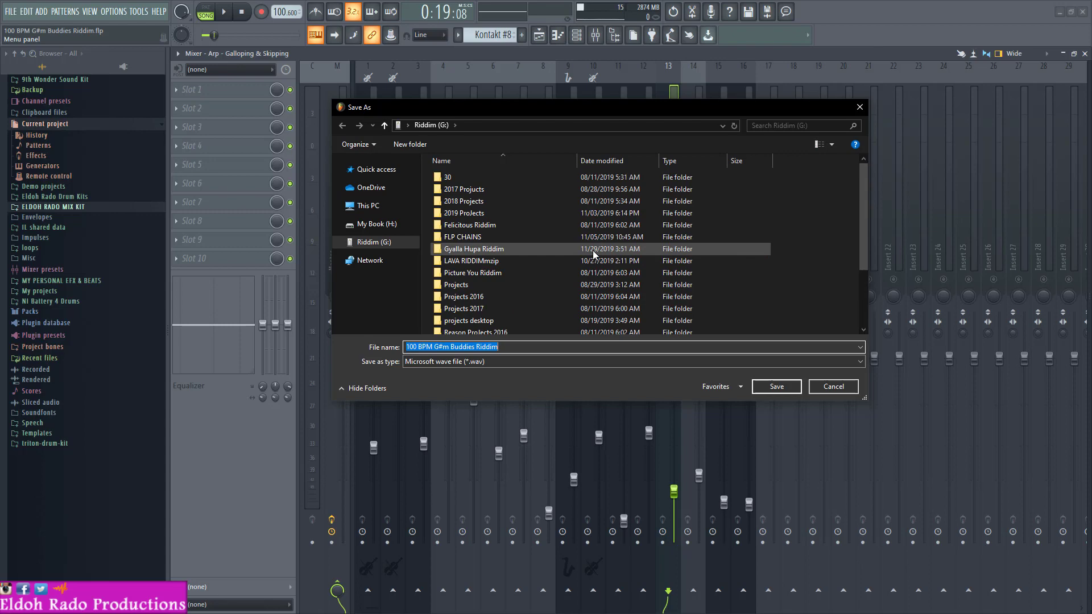
pyautogui.click(368, 205)
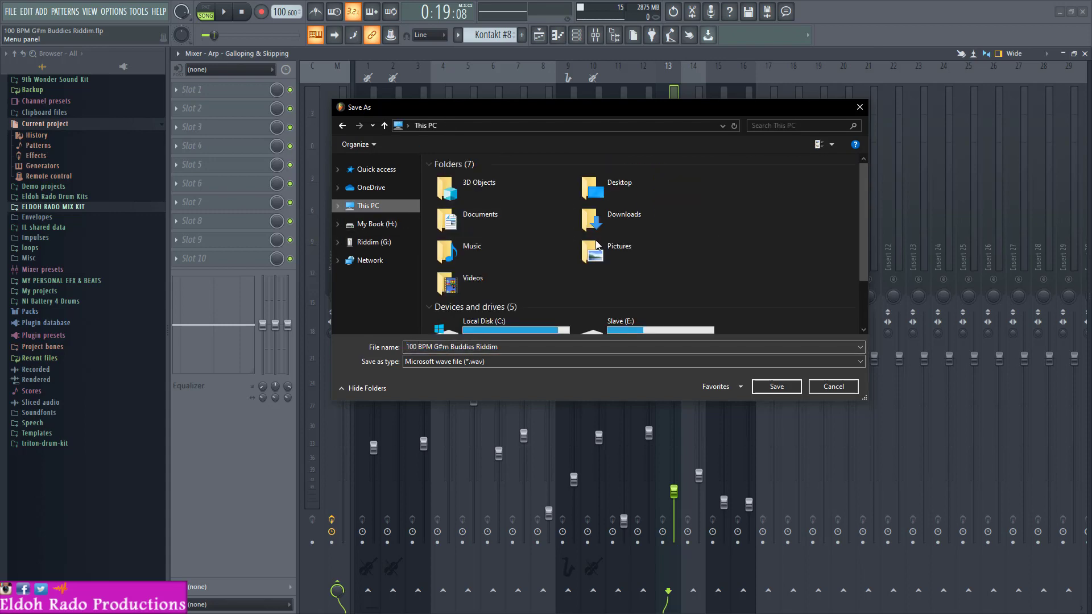
pyautogui.scroll(-1, 638, 256)
pyautogui.doubleClick(646, 257)
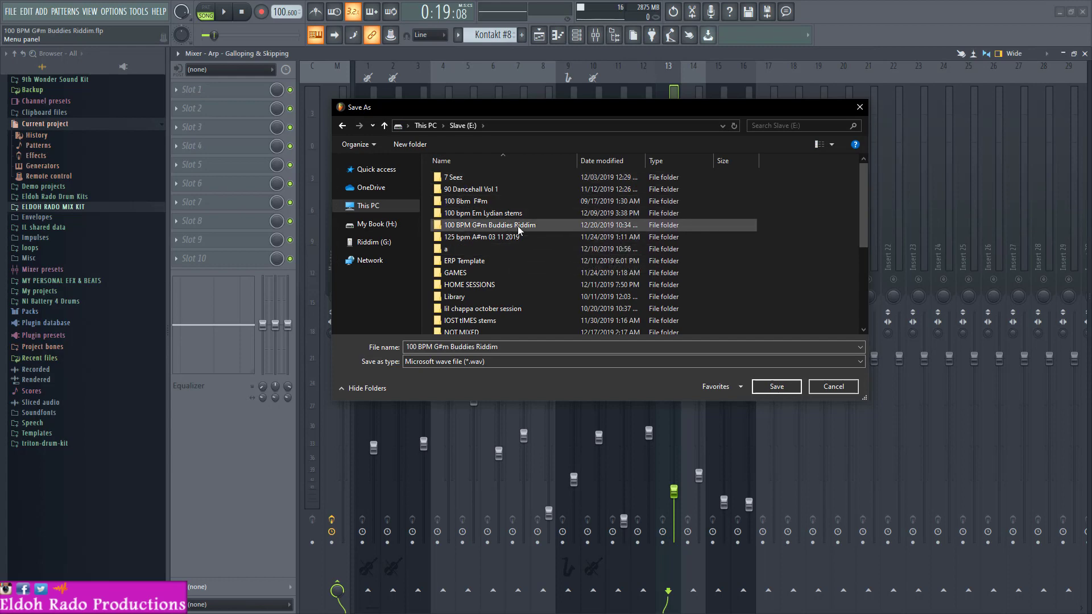
pyautogui.doubleClick(518, 226)
# - Name the exported wave file 0 and save it to bring up the rendering settings
pyautogui.tripleClick(503, 347)
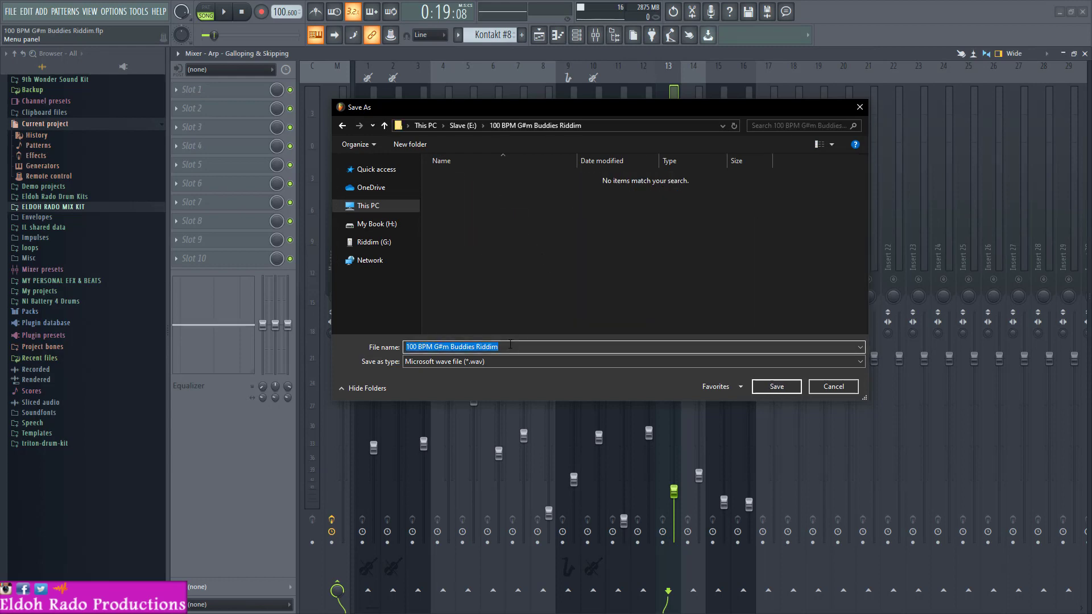
pyautogui.write('0')
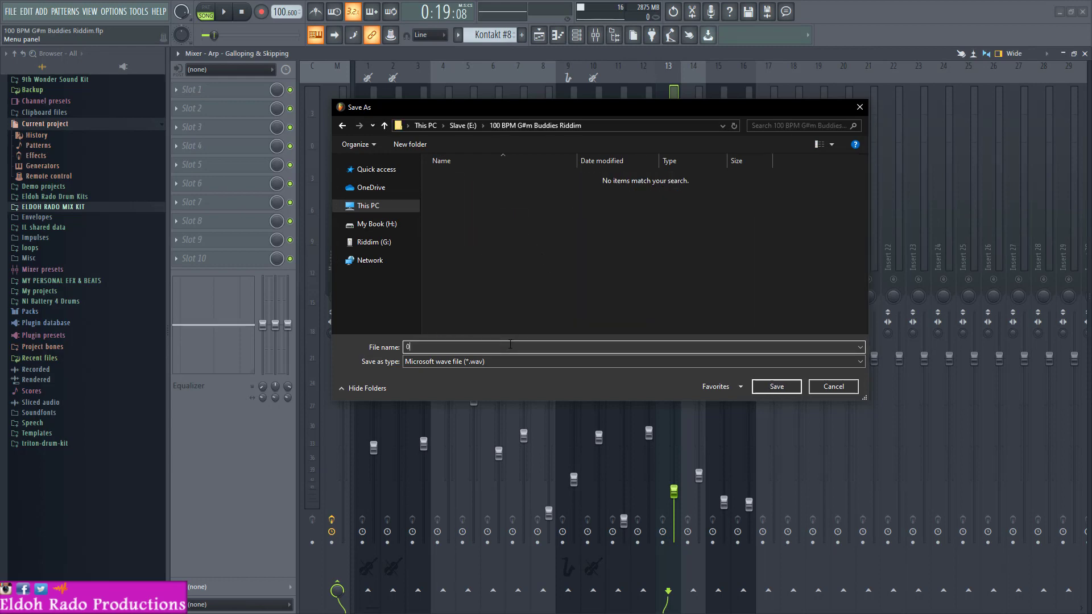
pyautogui.click(790, 386)
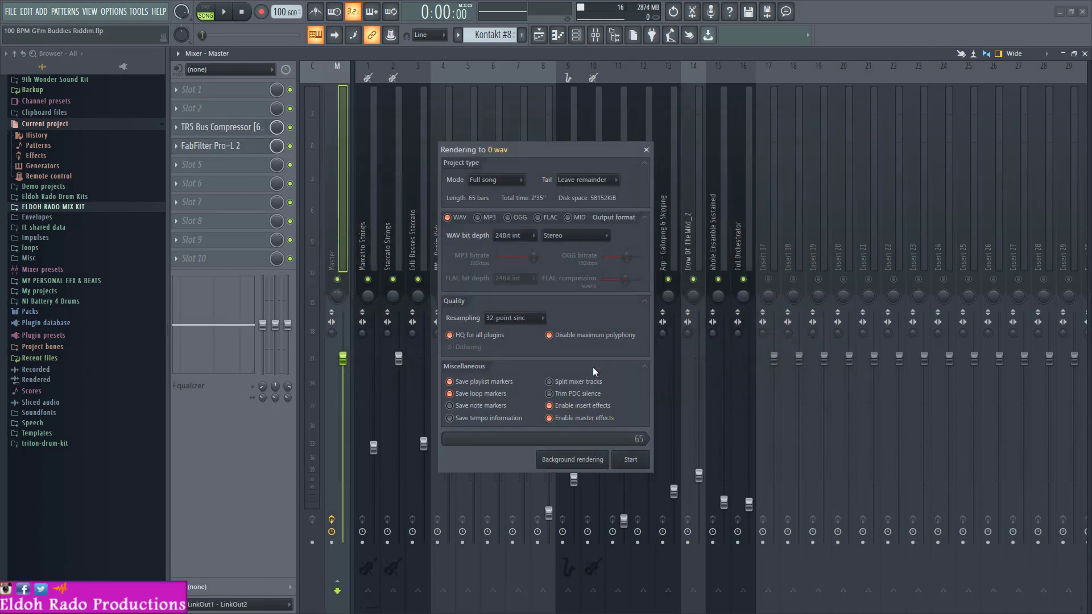
# - Enable split mixer tracks and render the full song as 24Bit int stereo WAV files
pyautogui.click(586, 385)
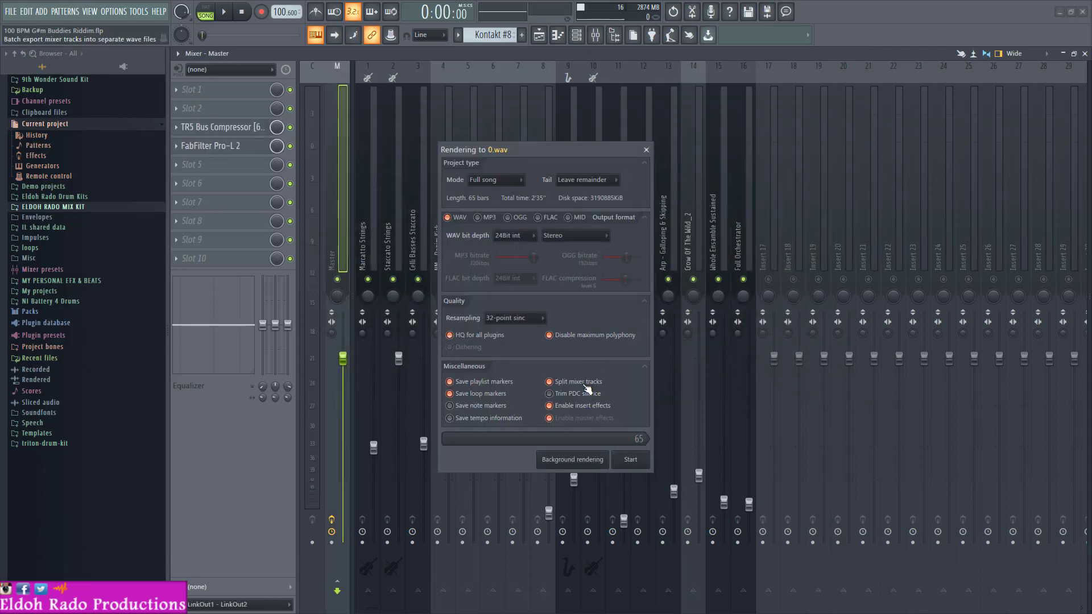
pyautogui.moveTo(540, 150); pyautogui.dragTo(581, 89)
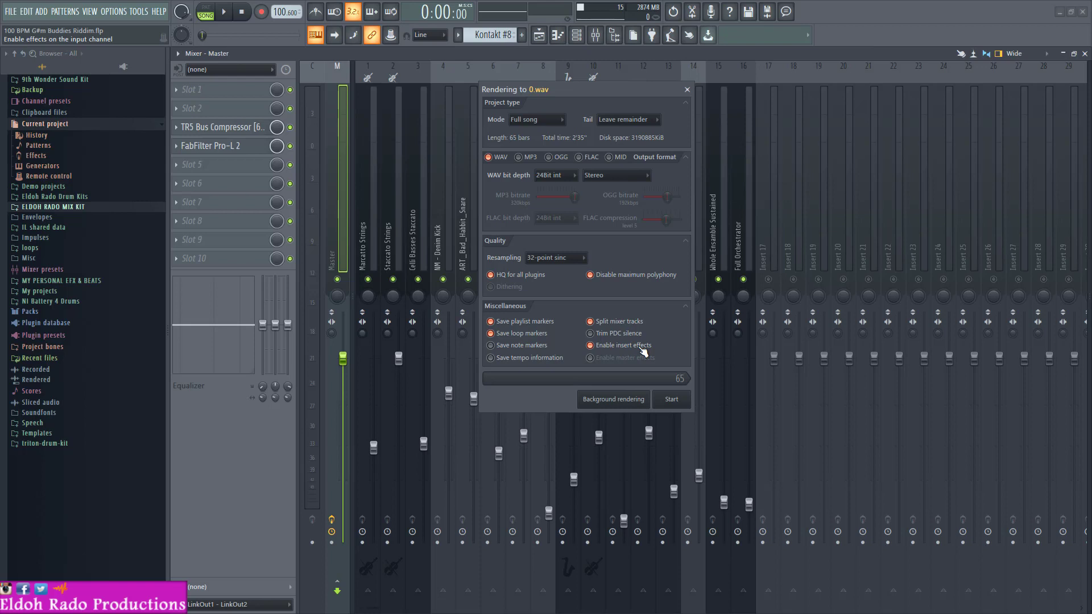
pyautogui.click(569, 175)
pyautogui.click(672, 400)
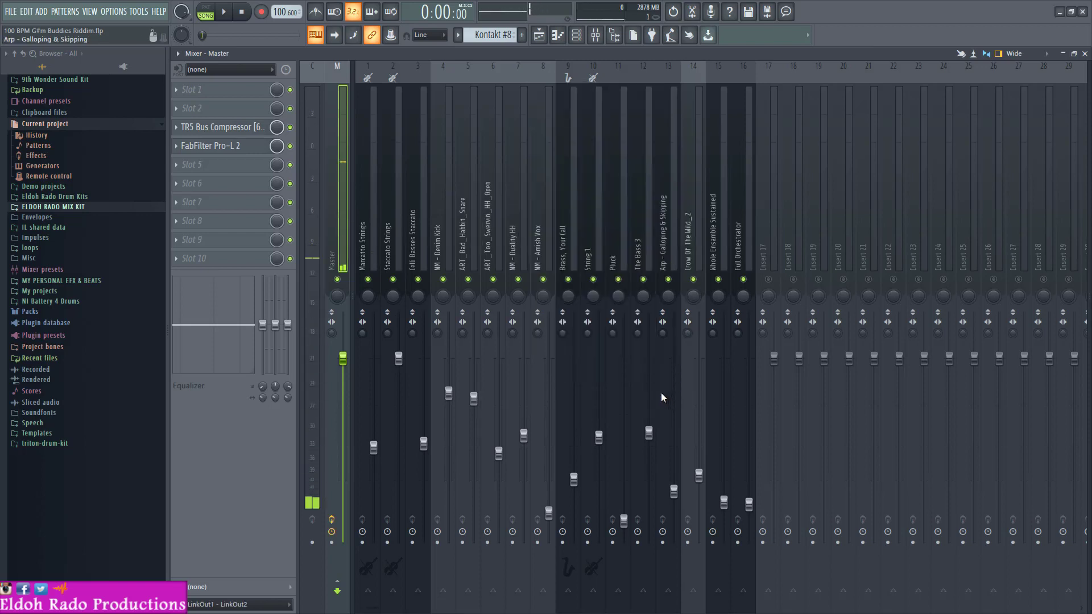
# - Start a new empty project, saving the changes to 100 BPM G#m Buddies Riddim.flp
pyautogui.click(13, 12)
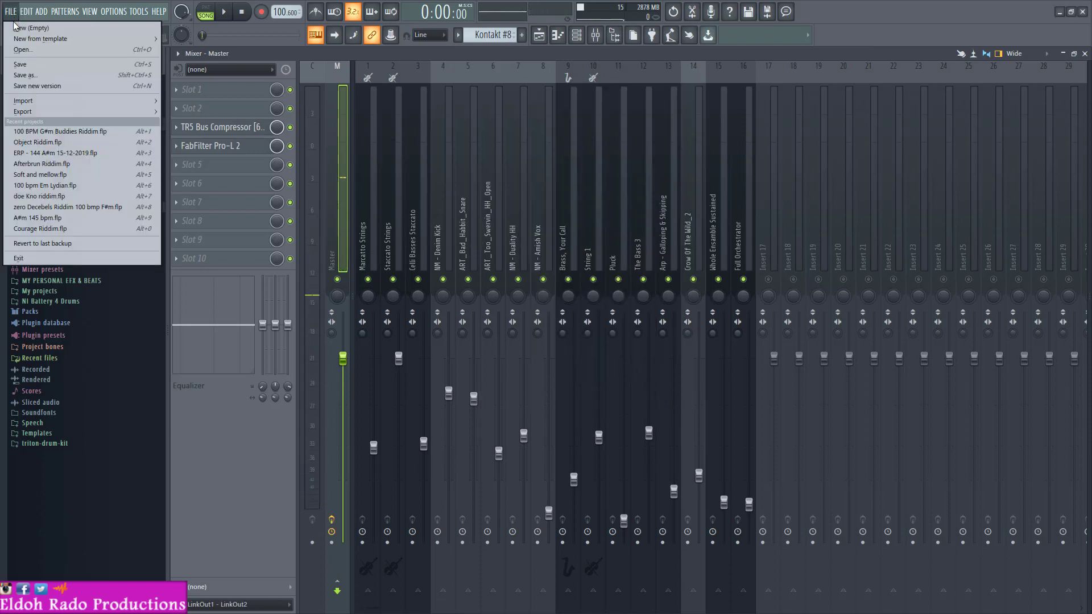
pyautogui.click(59, 132)
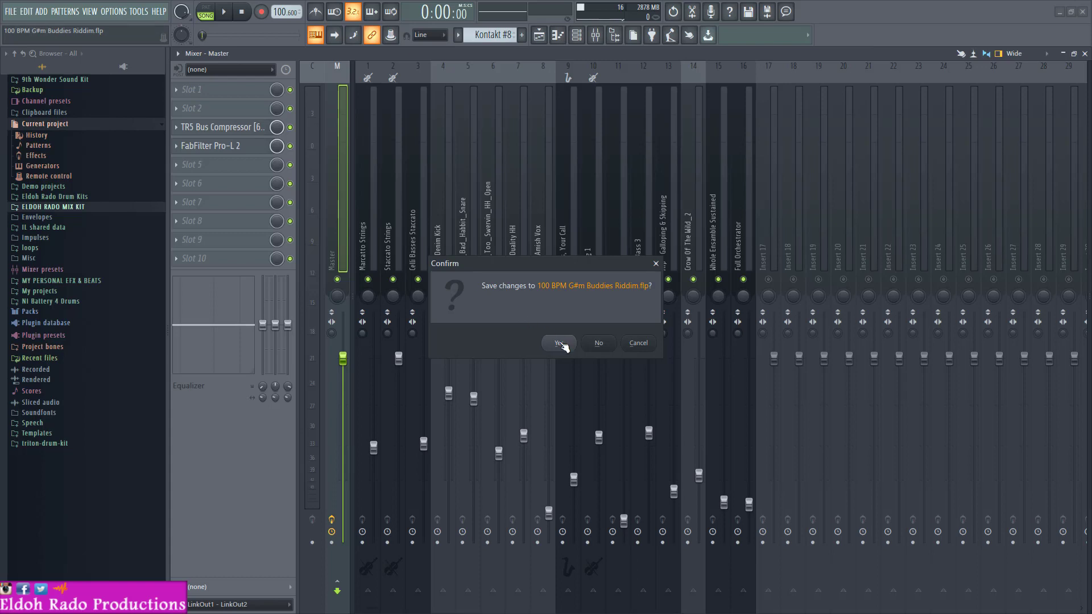
pyautogui.click(560, 344)
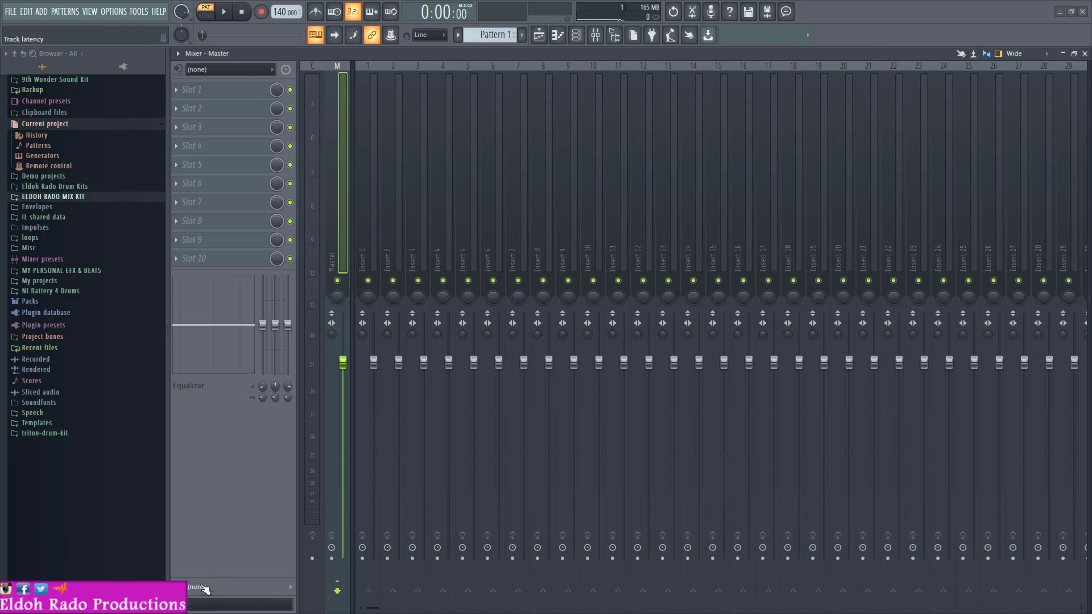
# - Switch to File Explorer and open the 100 BPM G#m Buddies Riddim folder on the Slave (E:) drive
pyautogui.press('super')
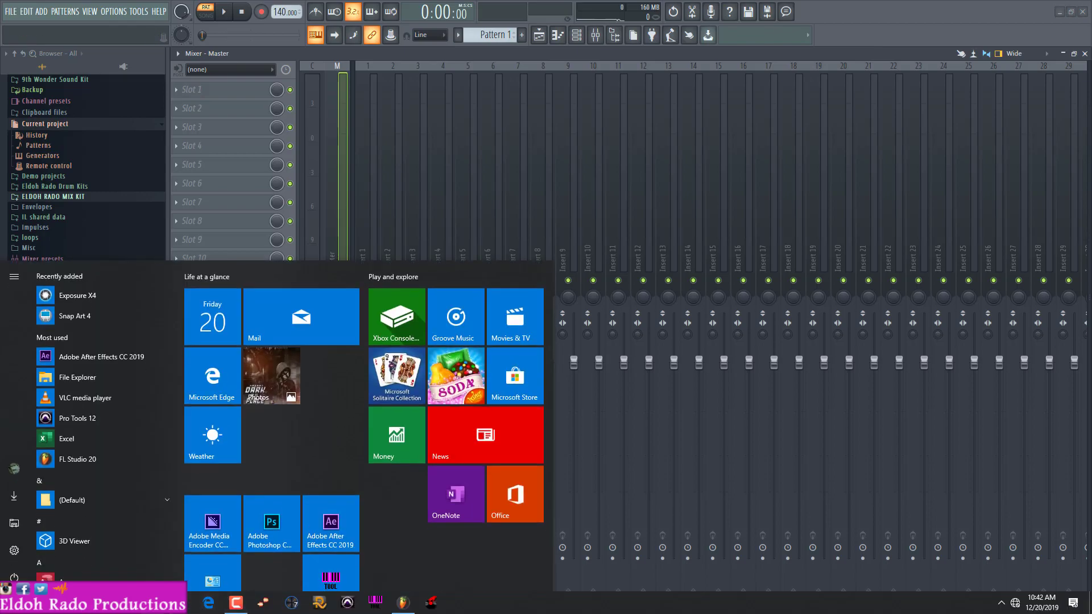
pyautogui.click(181, 605)
pyautogui.click(36, 152)
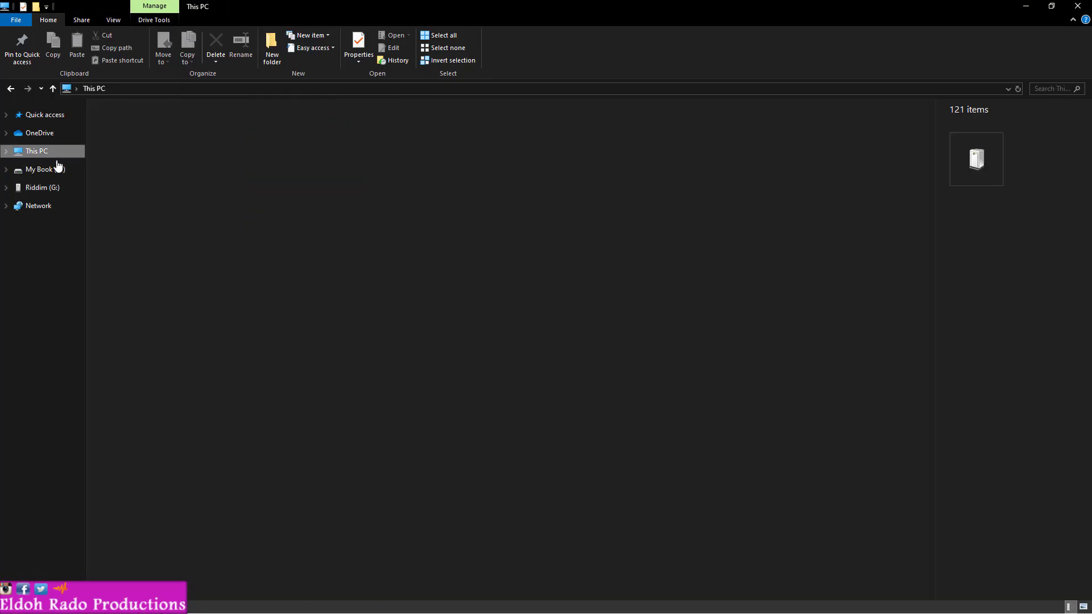
pyautogui.doubleClick(327, 213)
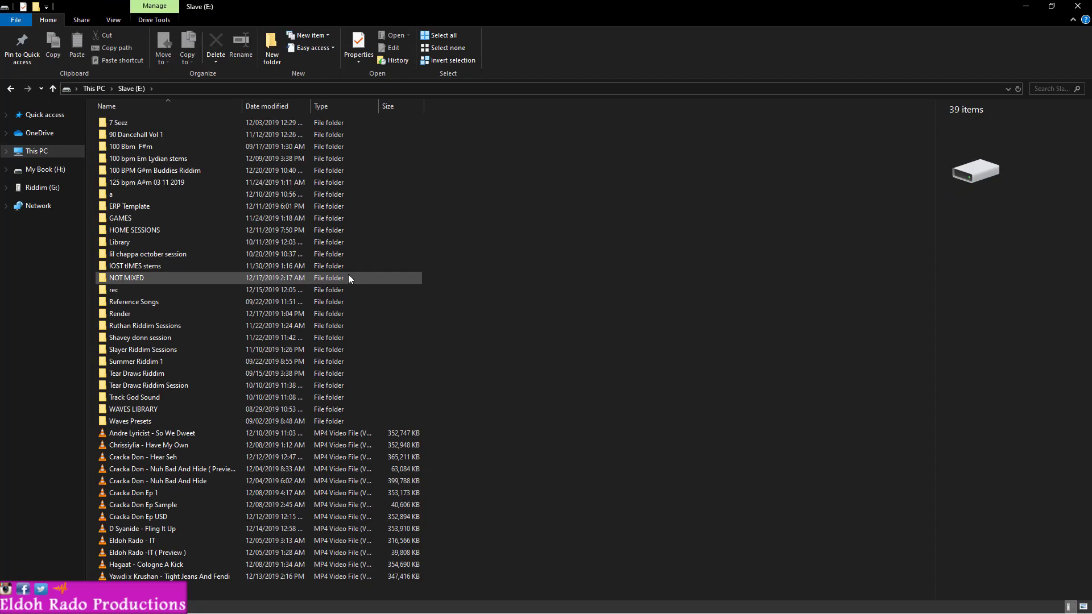
pyautogui.doubleClick(171, 170)
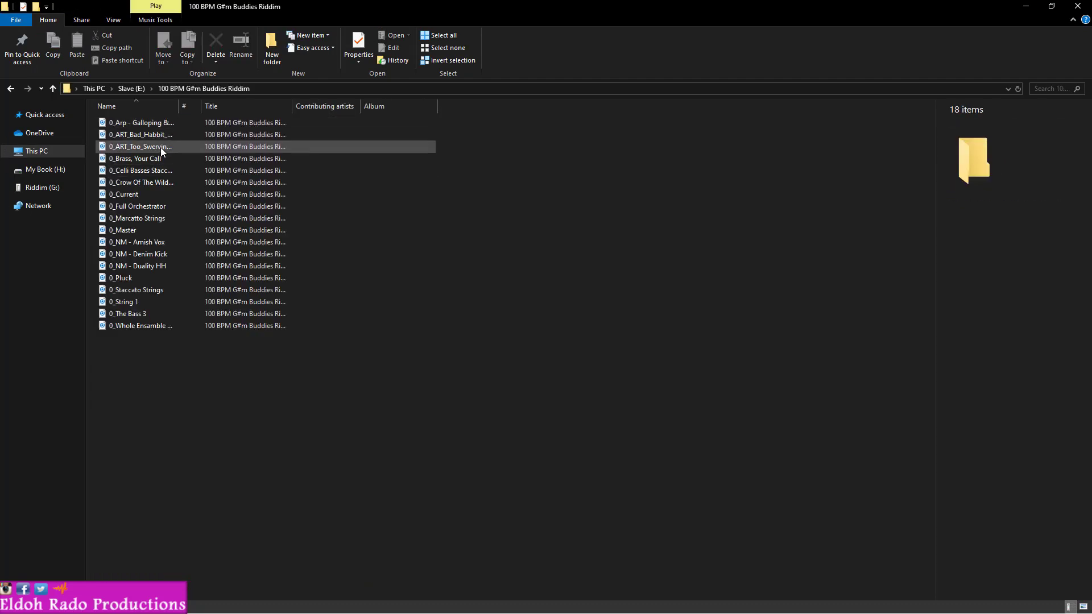
# - Delete the 0_Current and 0_Master WAV files from the exported stems folder
pyautogui.click(149, 196)
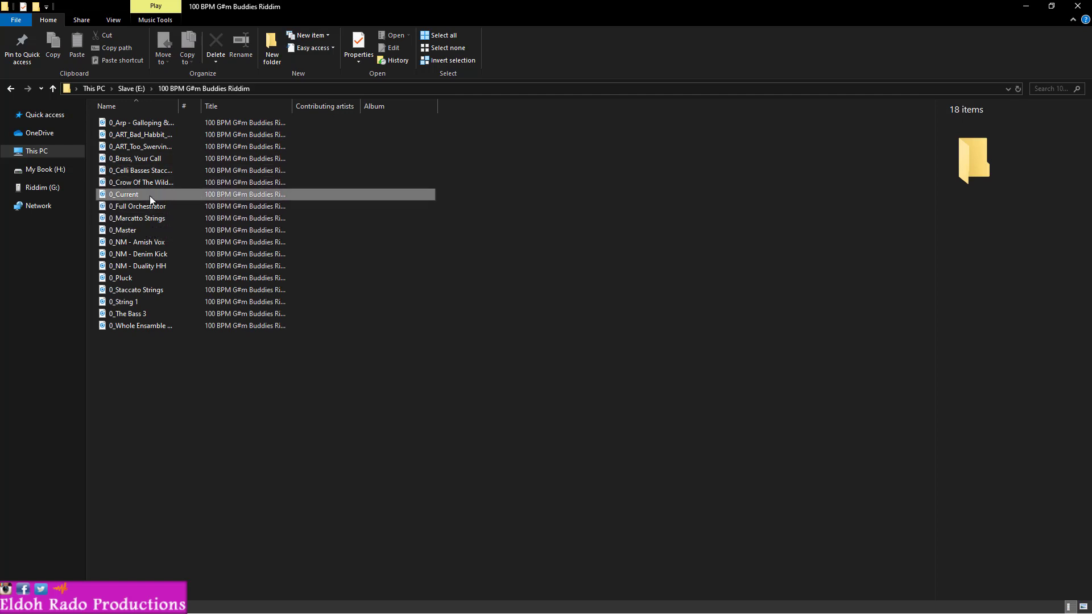
pyautogui.press('Delete')
pyautogui.click(141, 218)
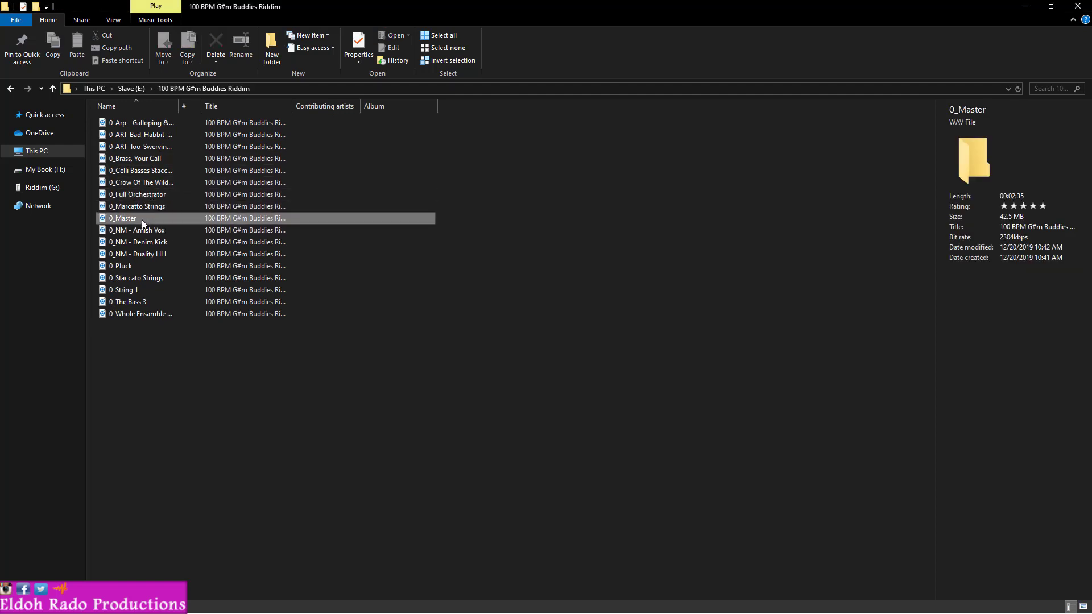
pyautogui.press('Delete')
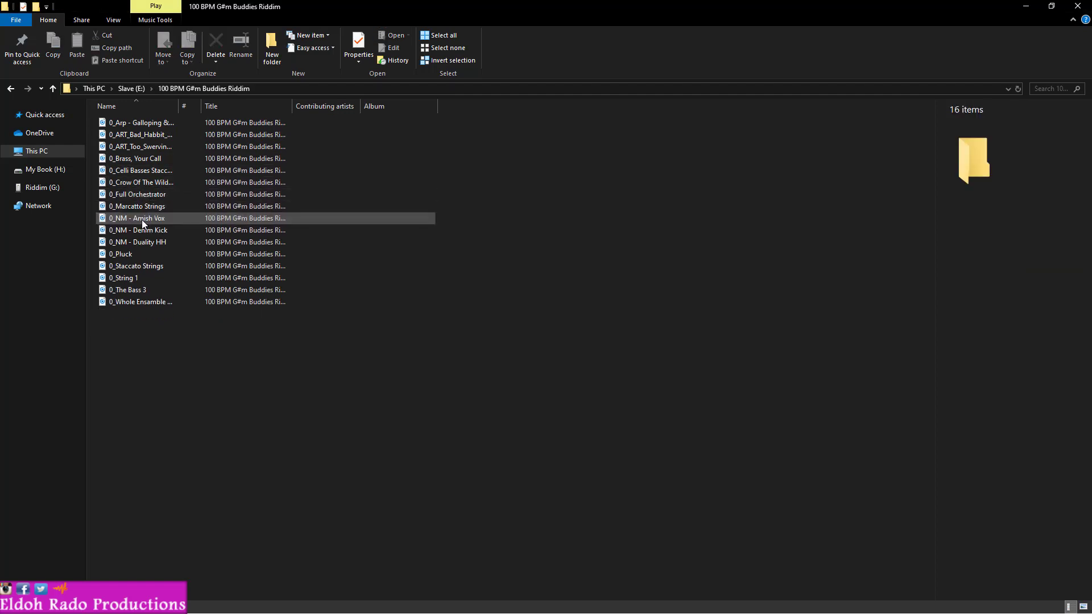
# - Import all remaining stems from 0_Arp - Galloping & Skipping to 0_Whole Ensamble into the FL Studio playlist as audio tracks, starting at Track 1 and keeping their names
pyautogui.click(165, 123)
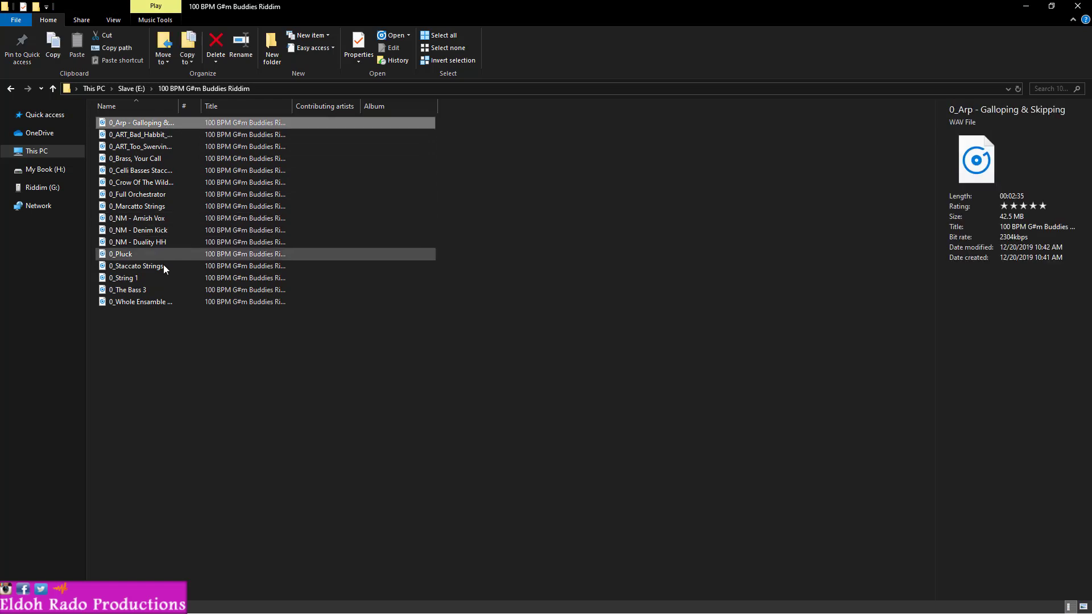
pyautogui.keyDown('shift'); pyautogui.click(168, 304); pyautogui.keyUp('shift')
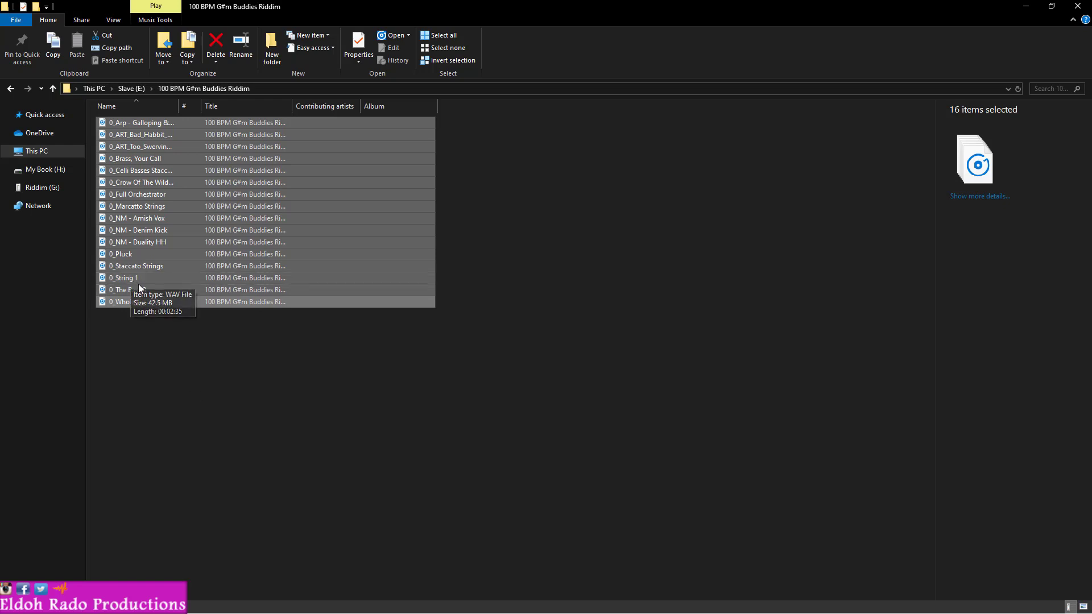
pyautogui.moveTo(128, 278); pyautogui.dragTo(230, 285)
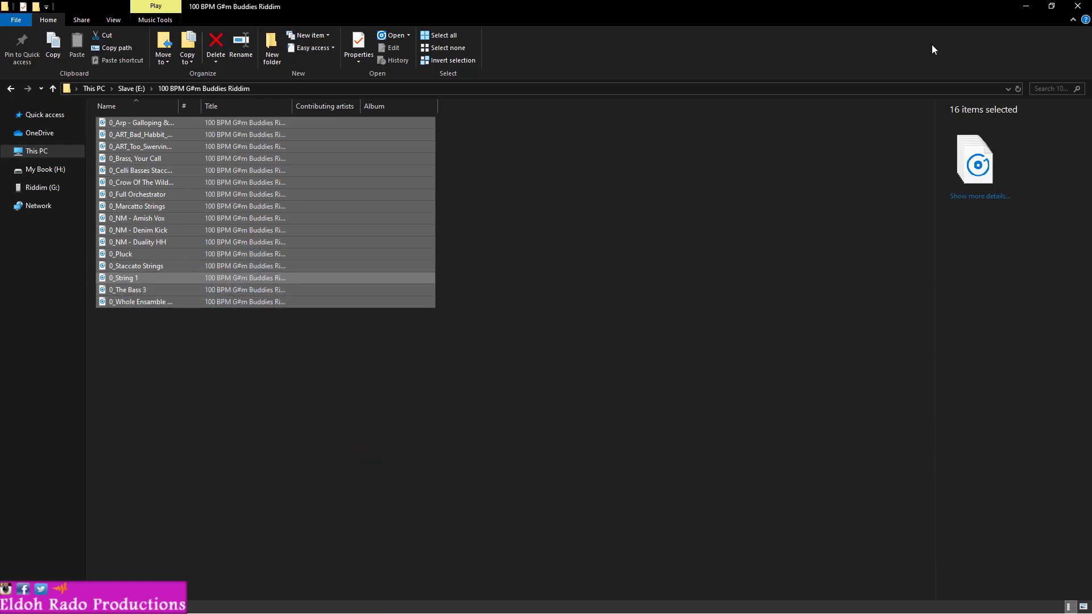
pyautogui.click(1051, 6)
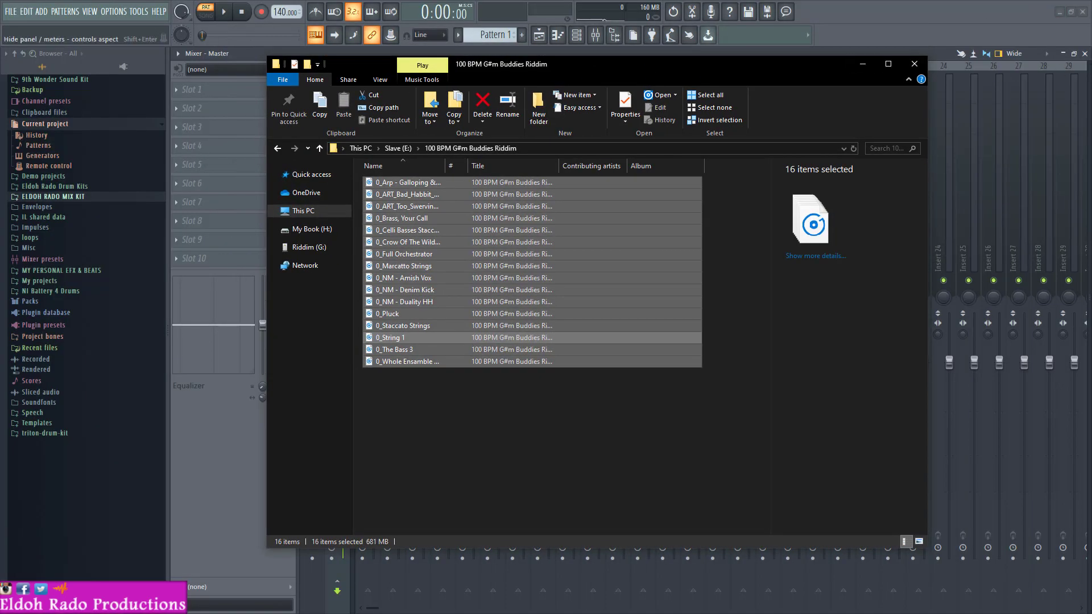
pyautogui.click(1085, 54)
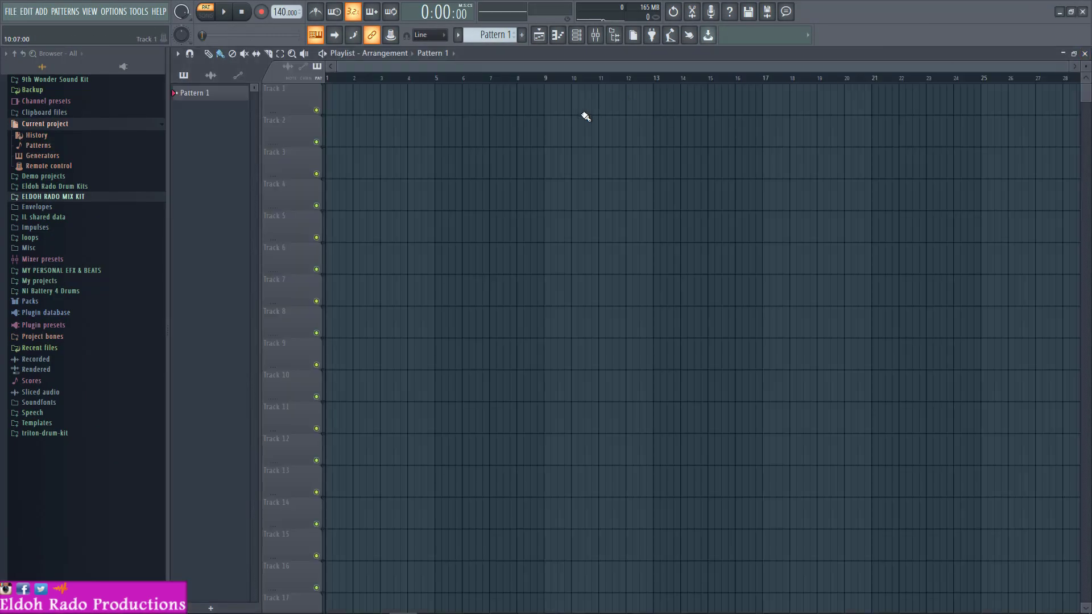
pyautogui.hotkey('alt', 'Tab')
pyautogui.moveTo(564, 63); pyautogui.dragTo(776, 60)
pyautogui.moveTo(624, 180); pyautogui.dragTo(284, 97)
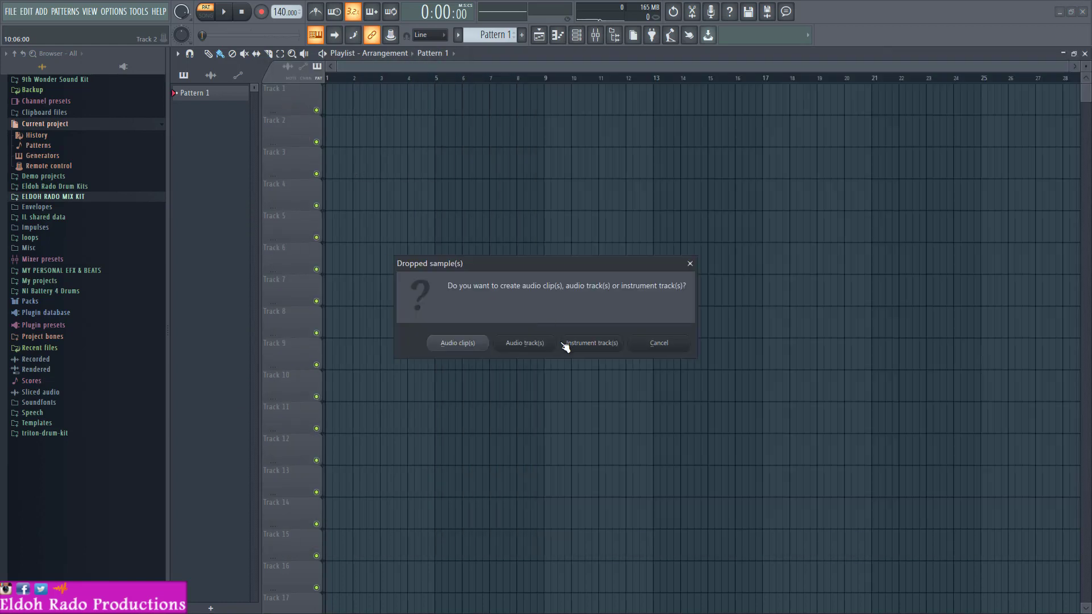
pyautogui.click(522, 343)
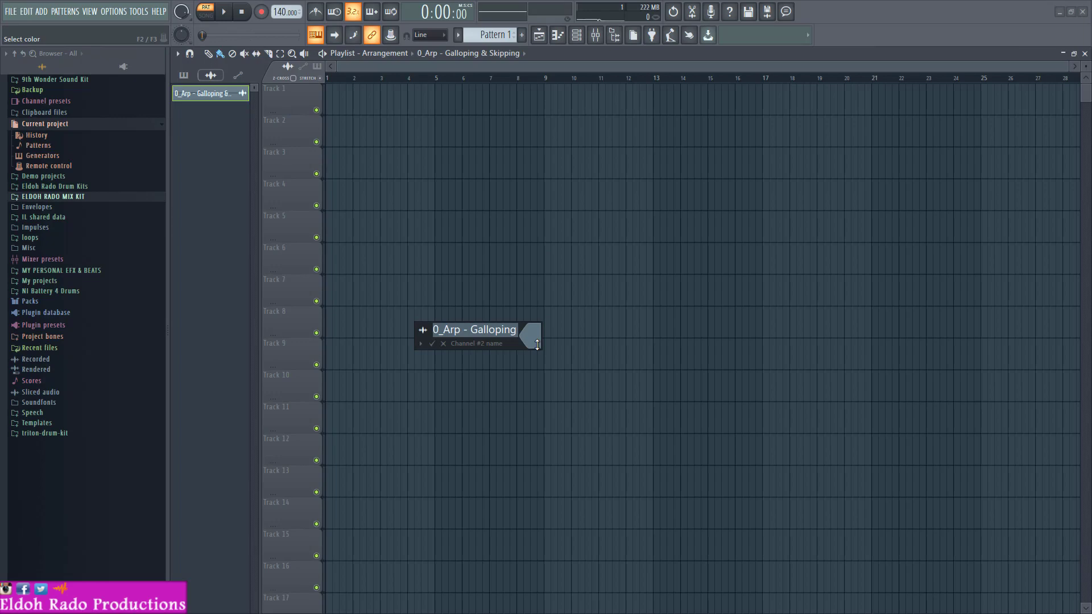
pyautogui.click(432, 344)
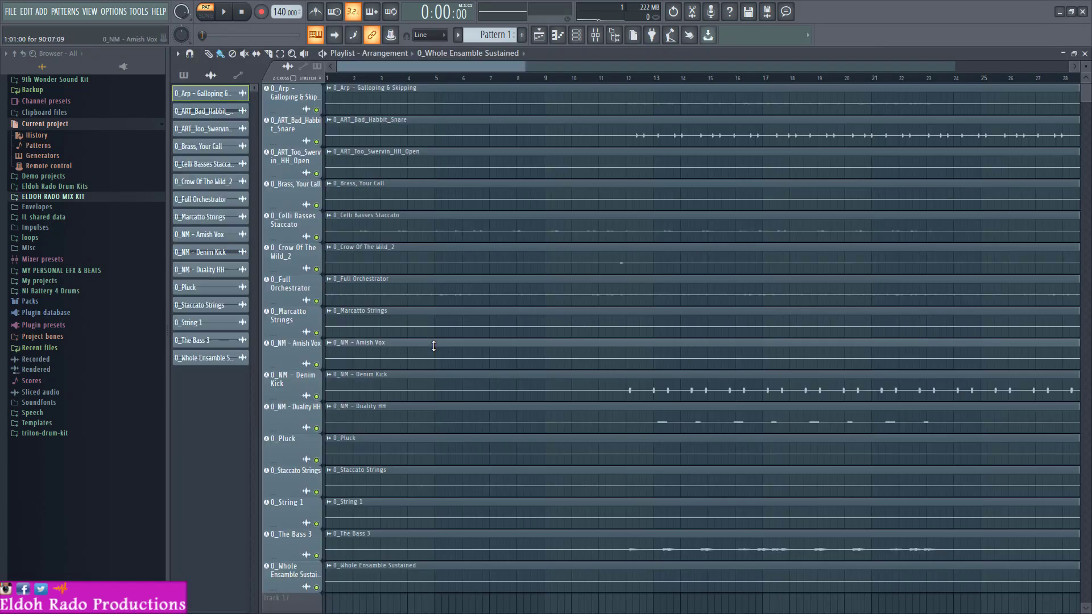
# - Show the full length of the imported stems, switch playback to song mode, and audition the arrangement from the beginning
pyautogui.moveTo(524, 66); pyautogui.dragTo(1024, 63)
pyautogui.scroll(-2, 952, 181)
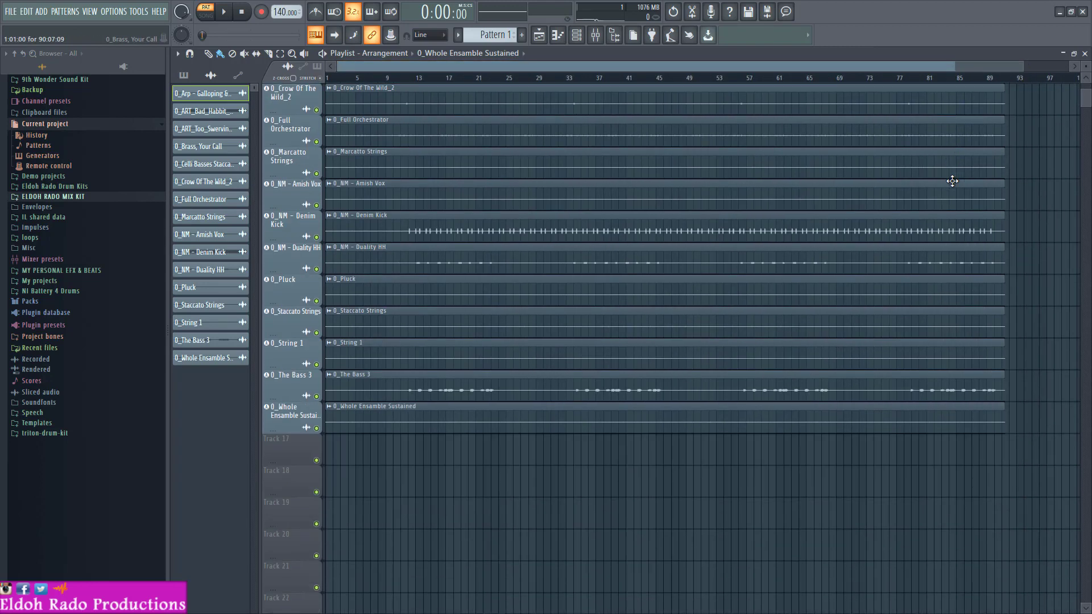
pyautogui.scroll(2, 952, 181)
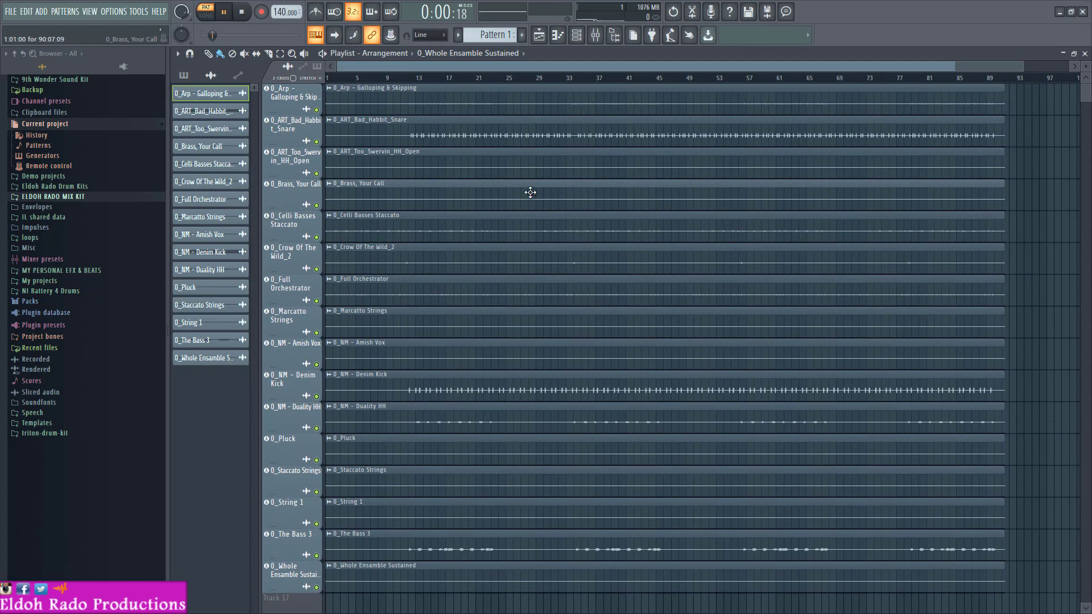
pyautogui.click(206, 14)
pyautogui.press('space')
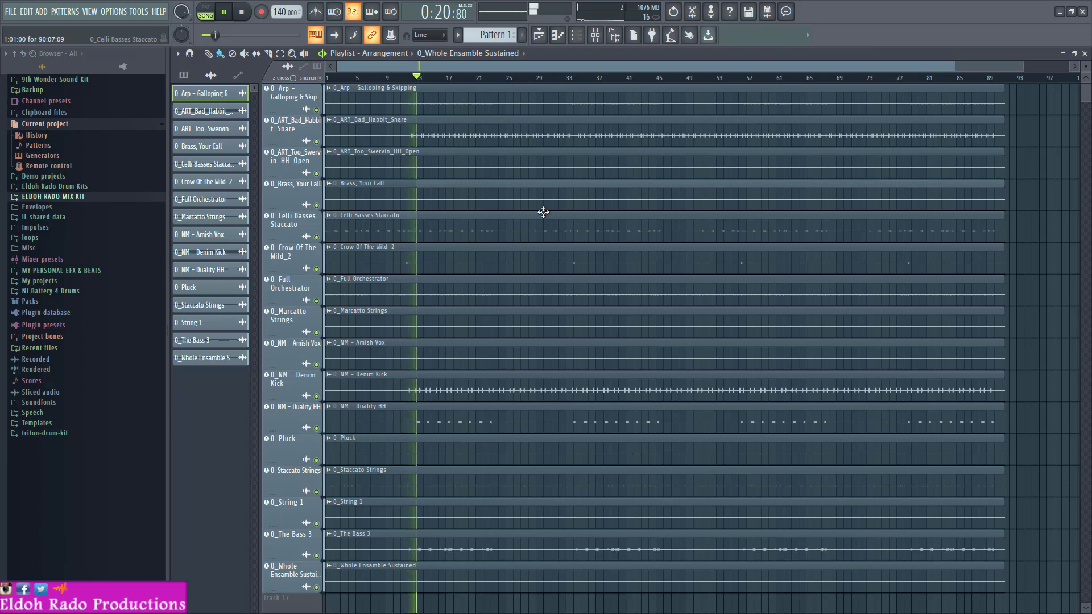
pyautogui.press('space')
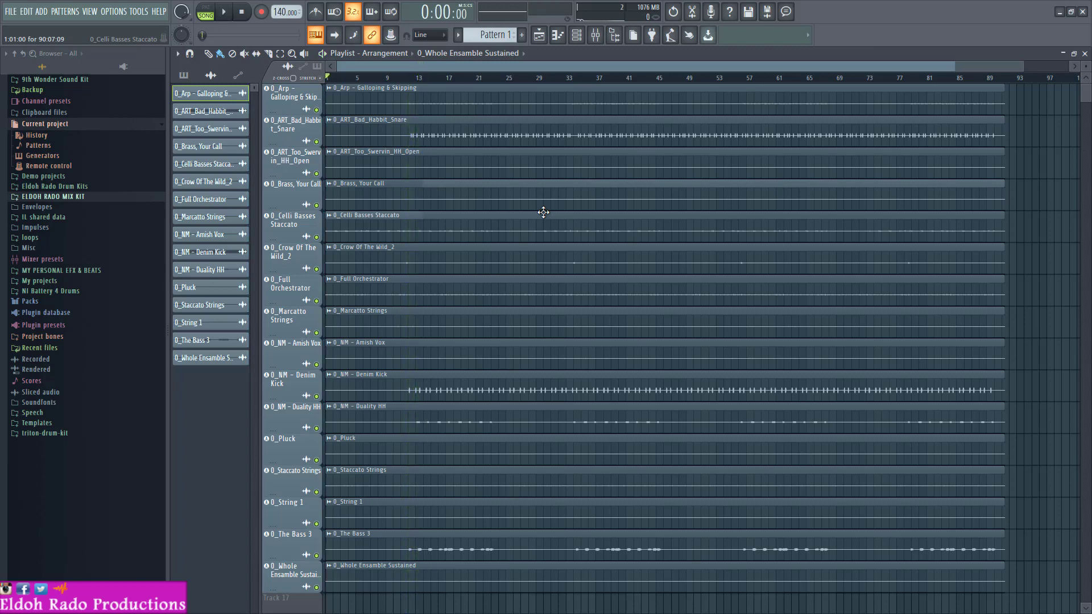